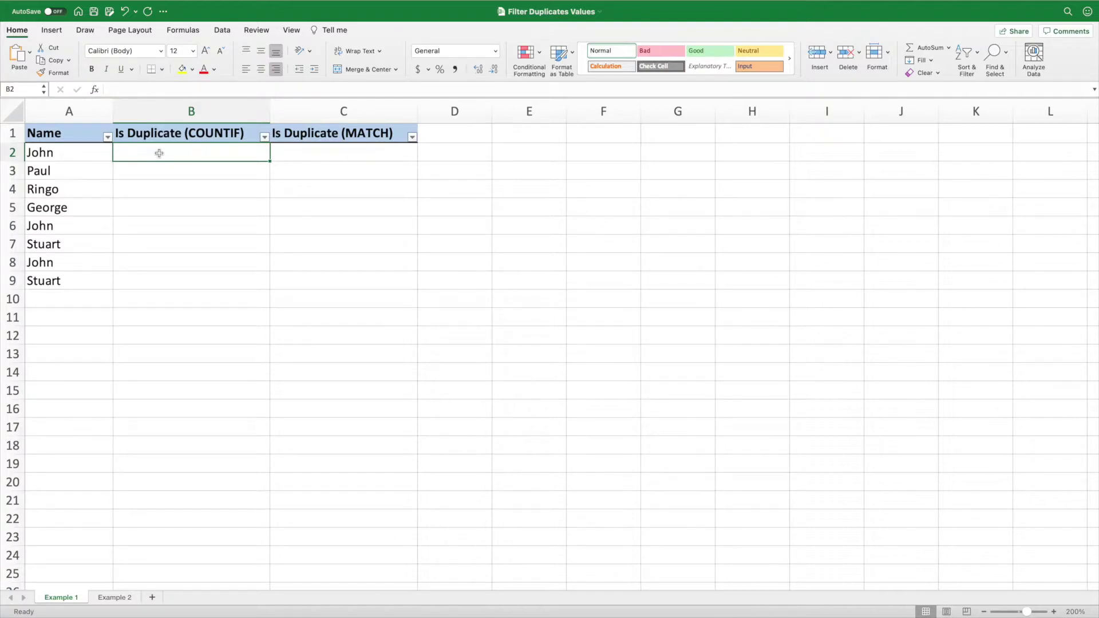
Begin a COUNTIF formula in B2 by typing =COUNTIF(.
{"action": "type", "text": "=COUN"}
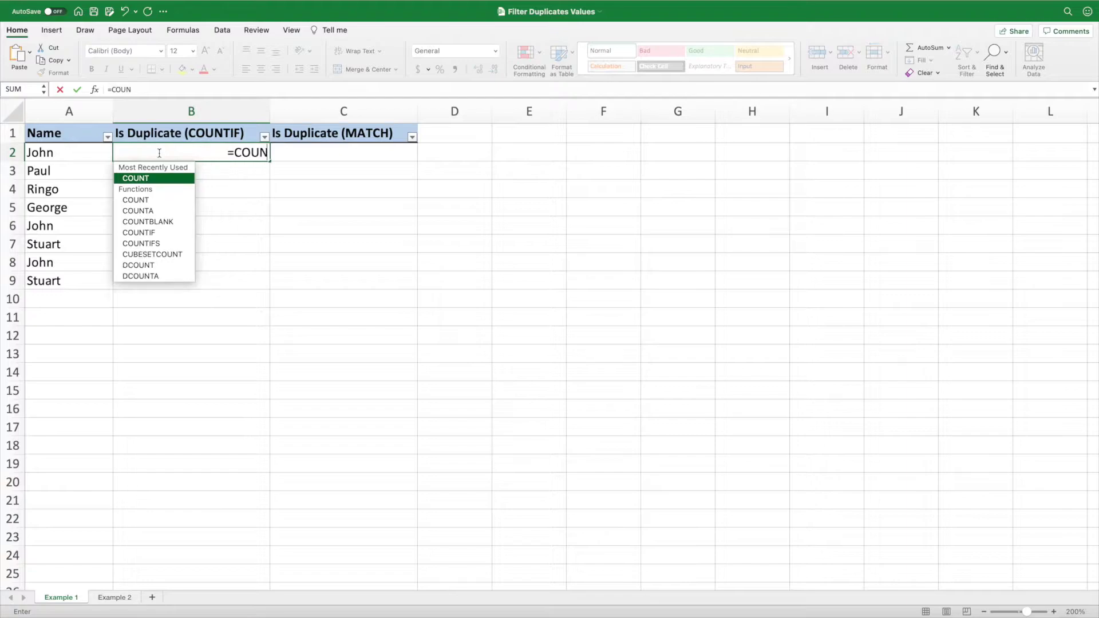
{"action": "type", "text": "TIF("}
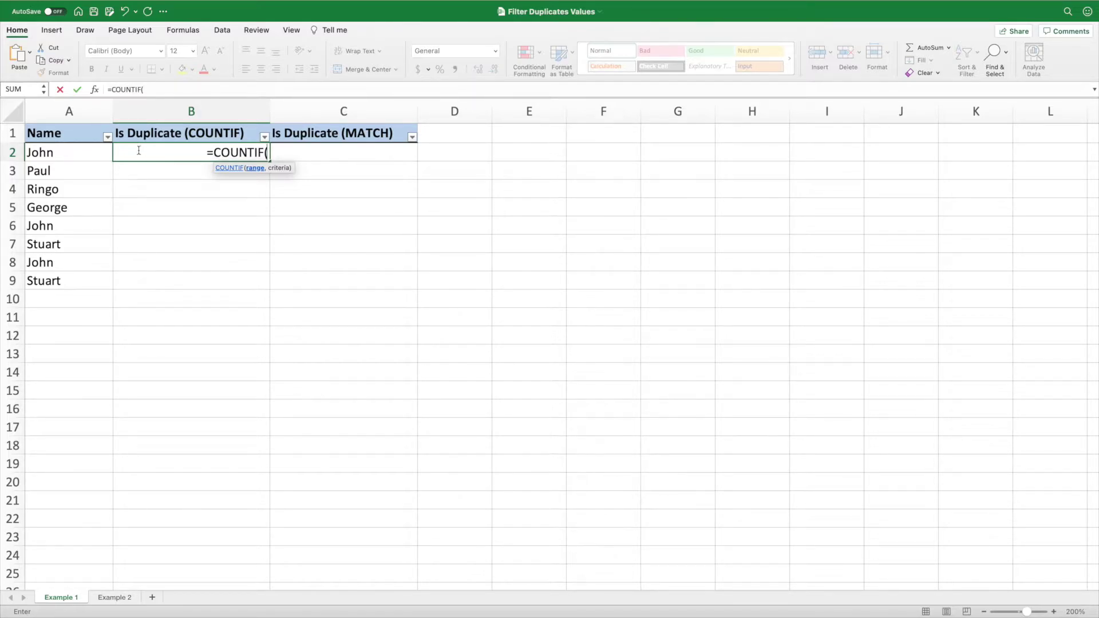
Complete B2 as =COUNTIF($A$2:A2,A2)>1, anchoring only the start of the range.
{"action": "left_click", "coordinate": [89, 151]}
{"action": "type", "text": ":"}
{"action": "left_click", "coordinate": [89, 151]}
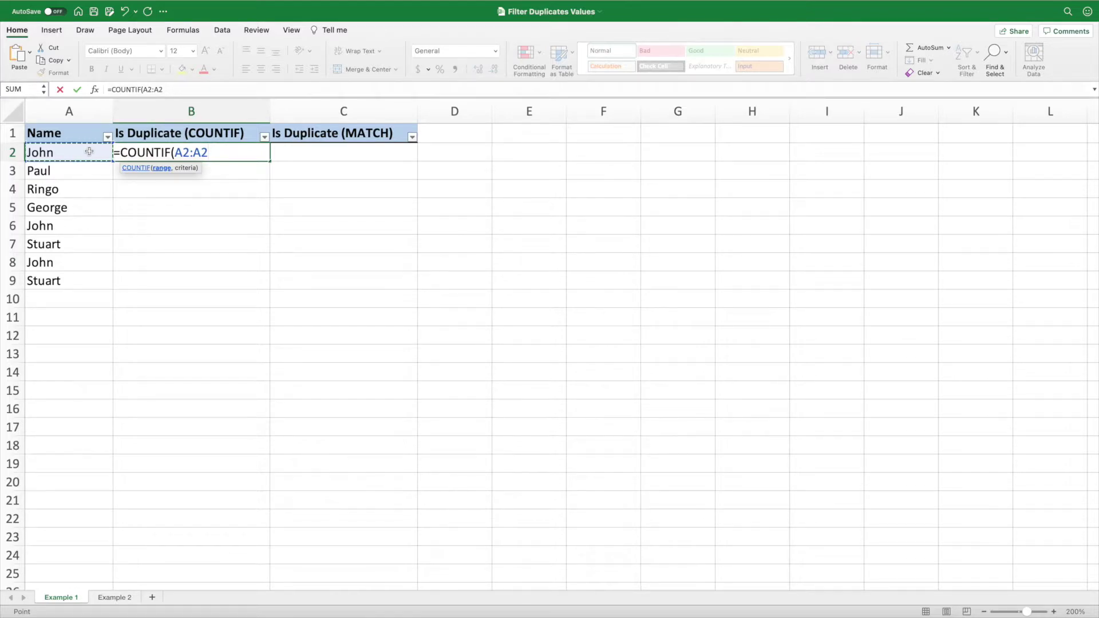
{"action": "left_click", "coordinate": [174, 152]}
{"action": "type", "text": "$"}
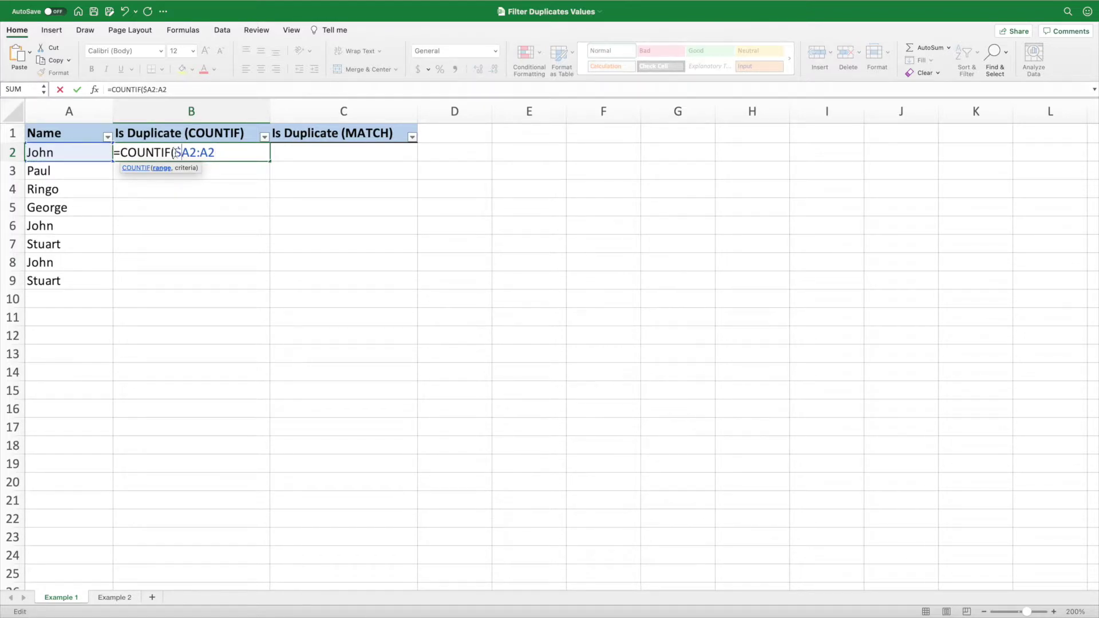
{"action": "left_click", "coordinate": [190, 151]}
{"action": "type", "text": "$"}
{"action": "left_click", "coordinate": [227, 151]}
{"action": "type", "text": ","}
{"action": "left_click", "coordinate": [95, 155]}
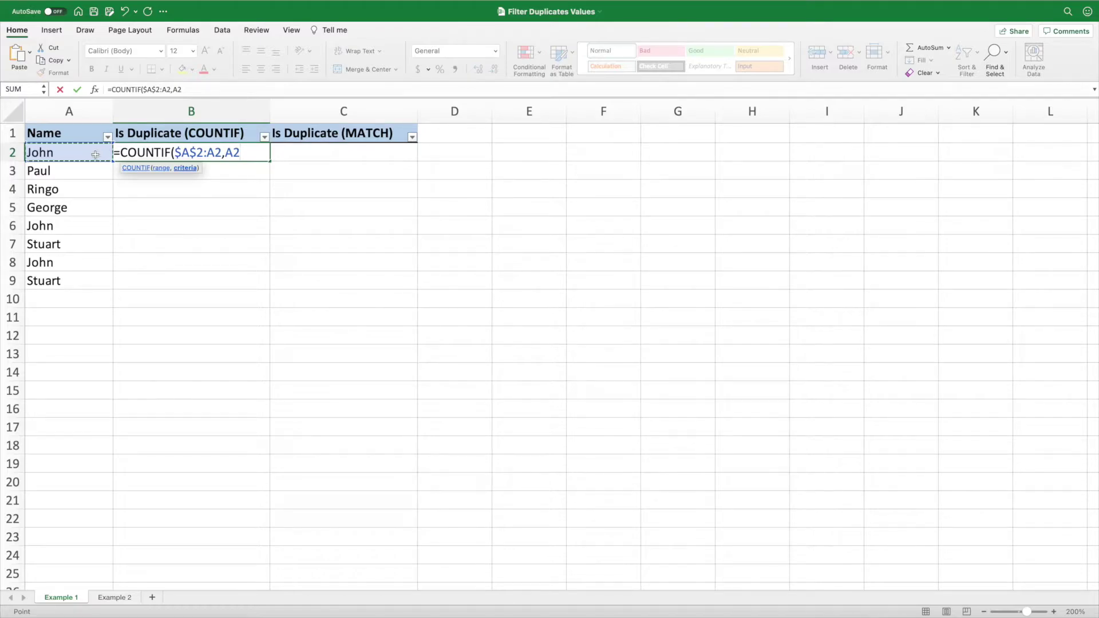
{"action": "type", "text": ")"}
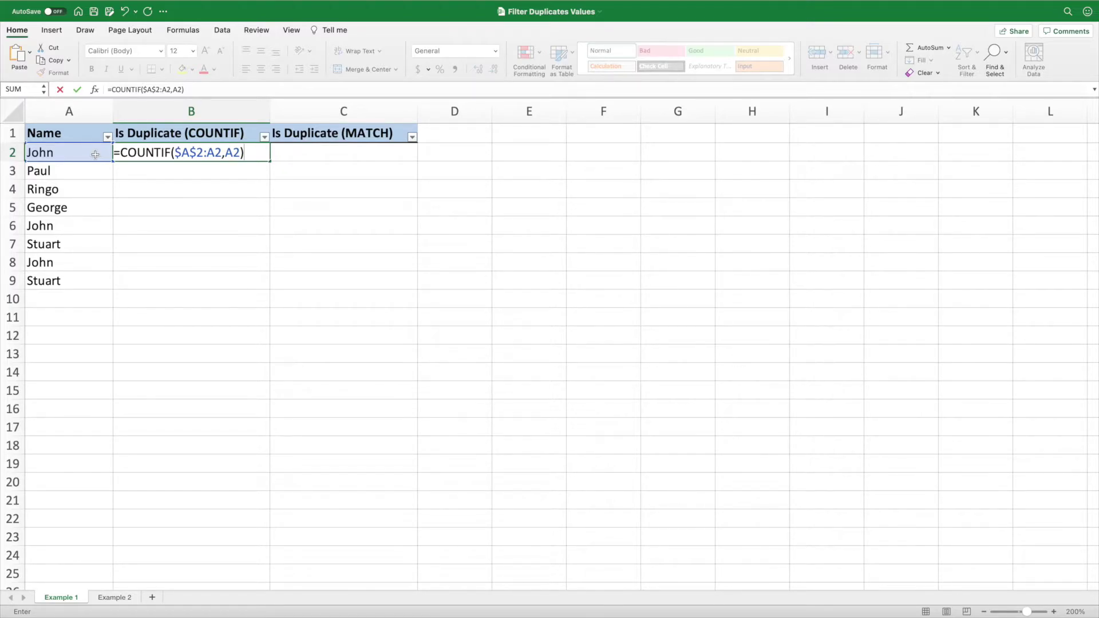
{"action": "type", "text": ">1"}
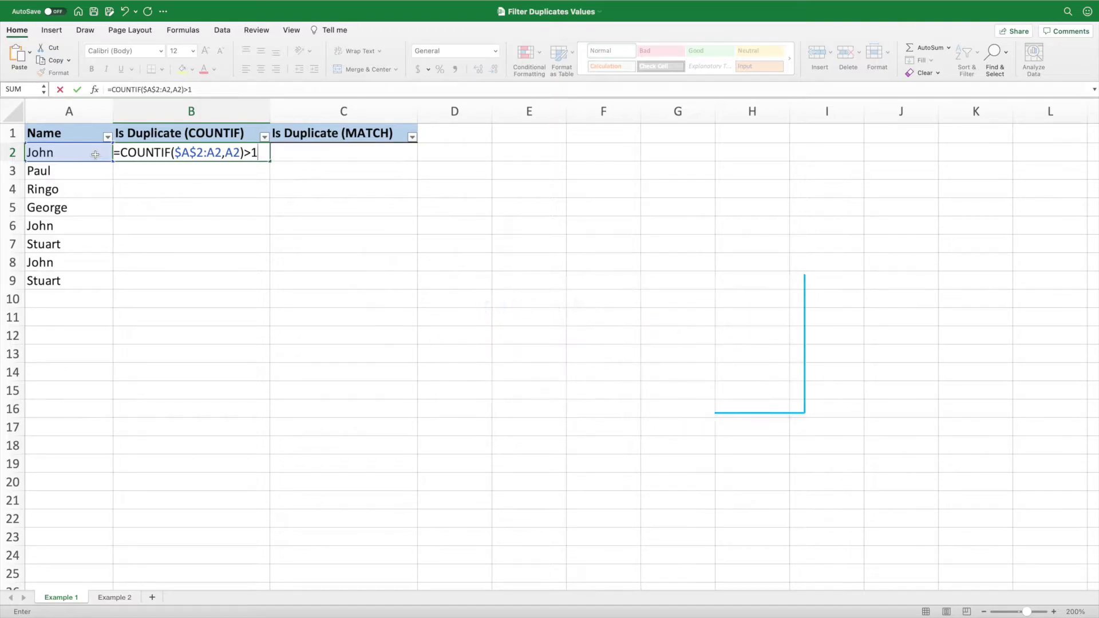
Enter the COUNTIF formula and fill it to B9, flagging rows 6, 8 and 9 TRUE.
{"action": "key", "text": "Return"}
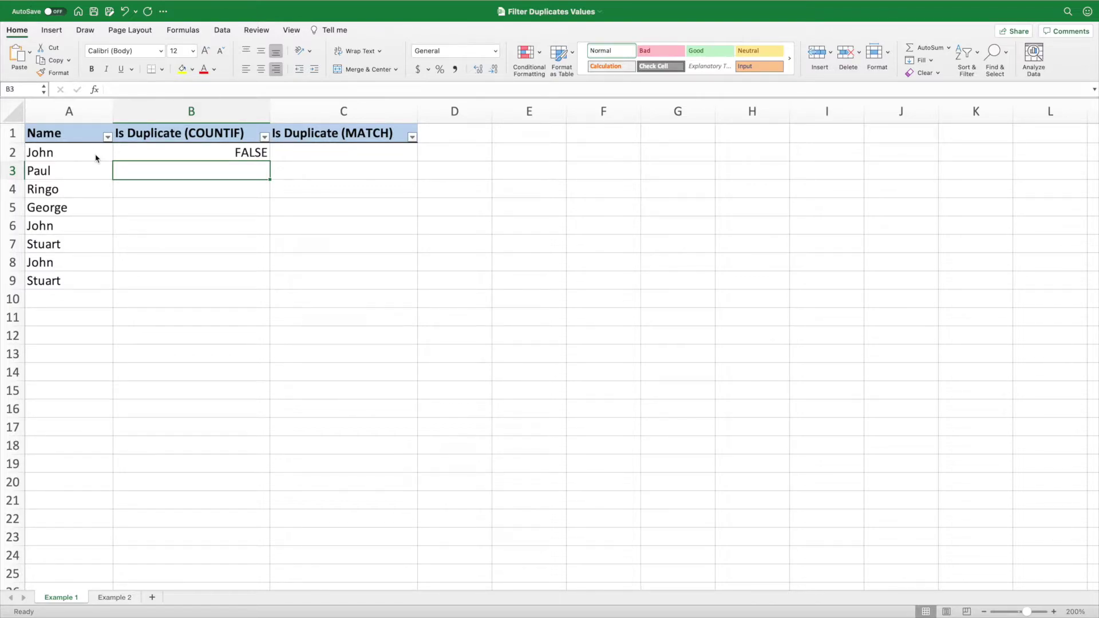
{"action": "left_click", "coordinate": [158, 153]}
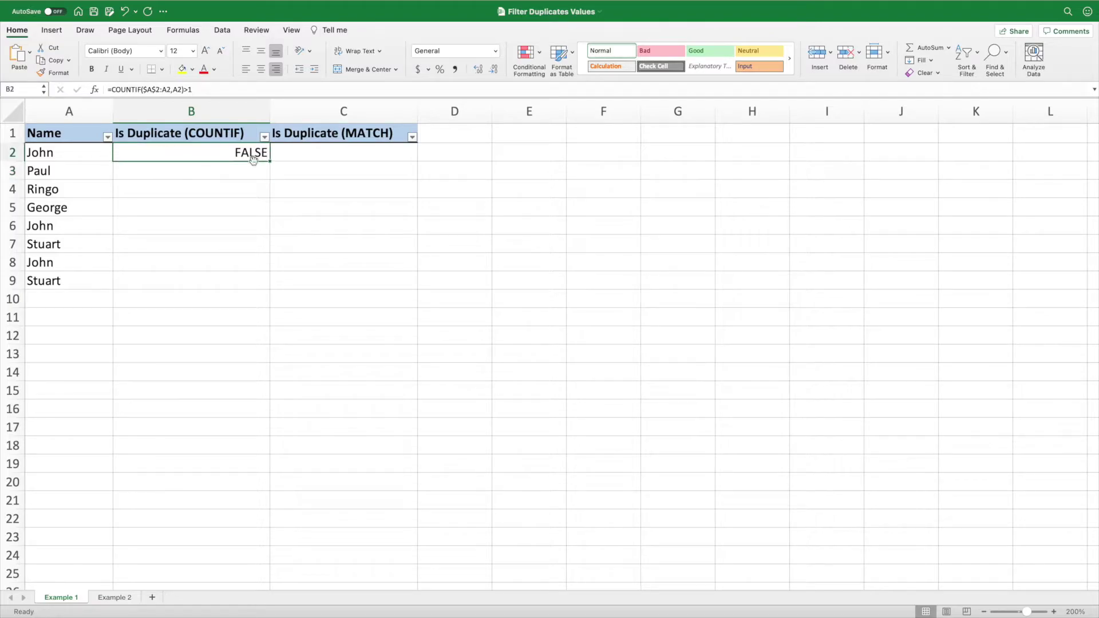
{"action": "left_click_drag", "start_coordinate": [273, 160], "coordinate": [266, 286]}
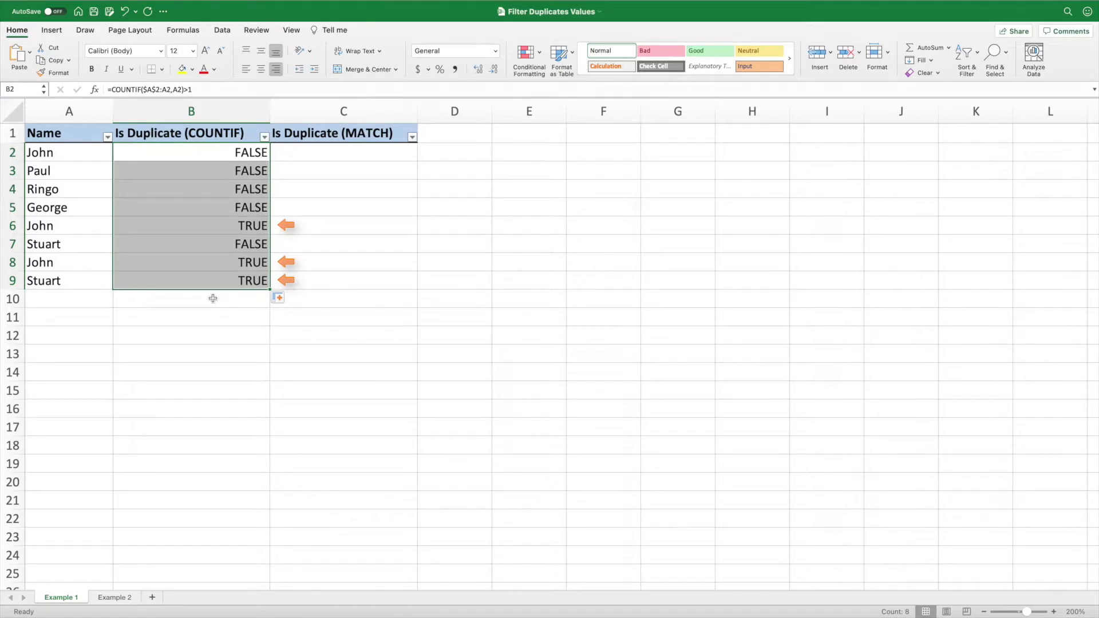
{"action": "left_click", "coordinate": [208, 225]}
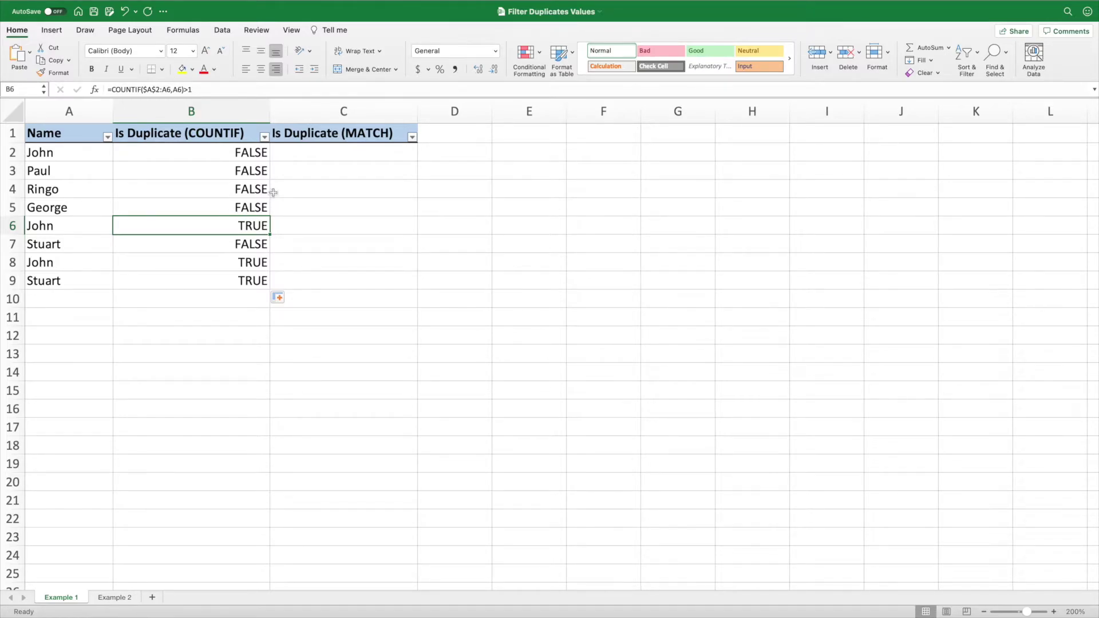
{"action": "left_click", "coordinate": [343, 150]}
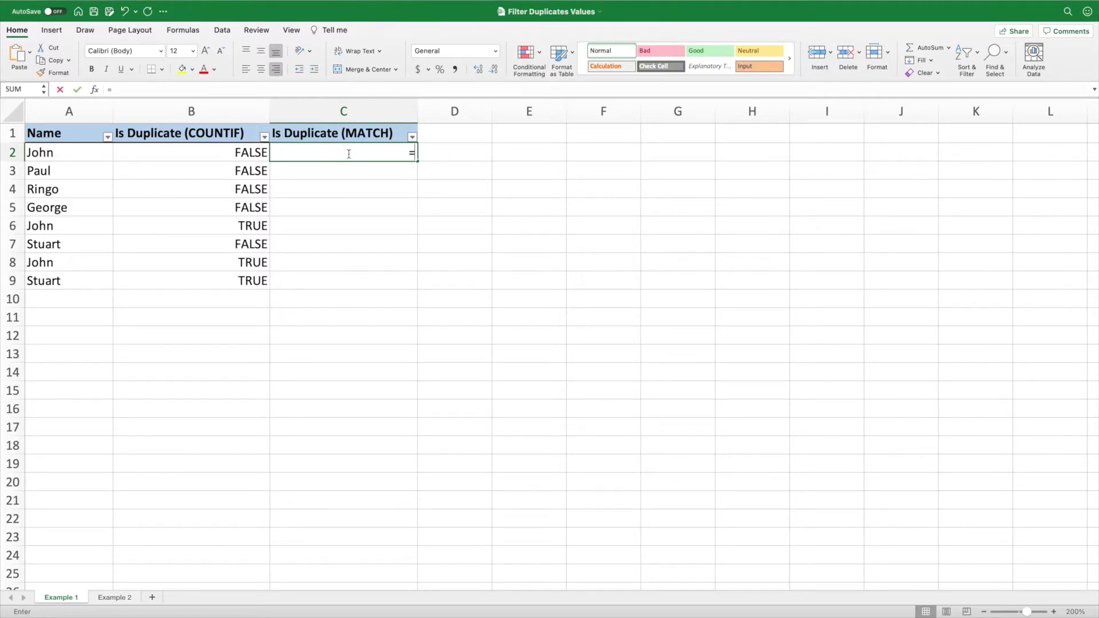
Enter =MATCH(A2,$A$1:$A$9,0) in C2, returning 2 for John's first occurrence.
{"action": "type", "text": "=MATCH"}
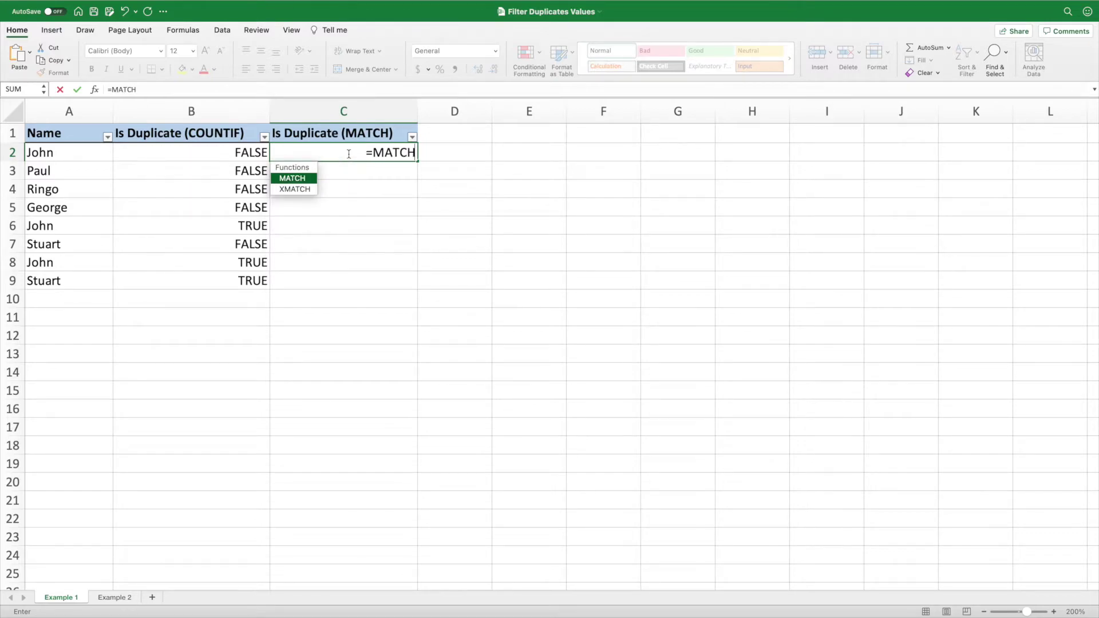
{"action": "type", "text": "("}
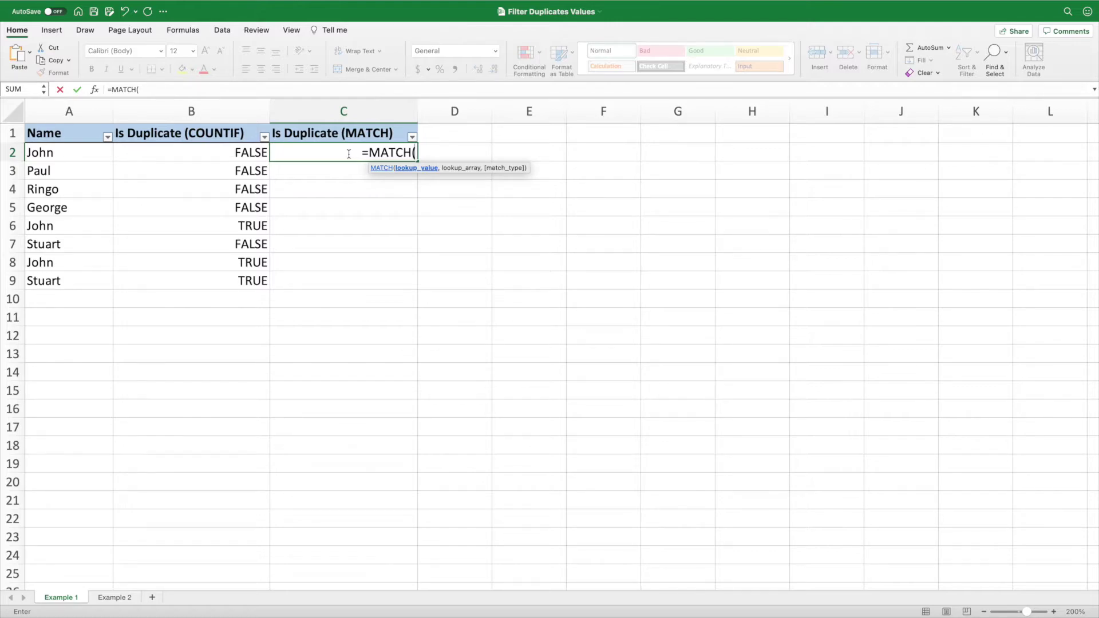
{"action": "left_click", "coordinate": [83, 154]}
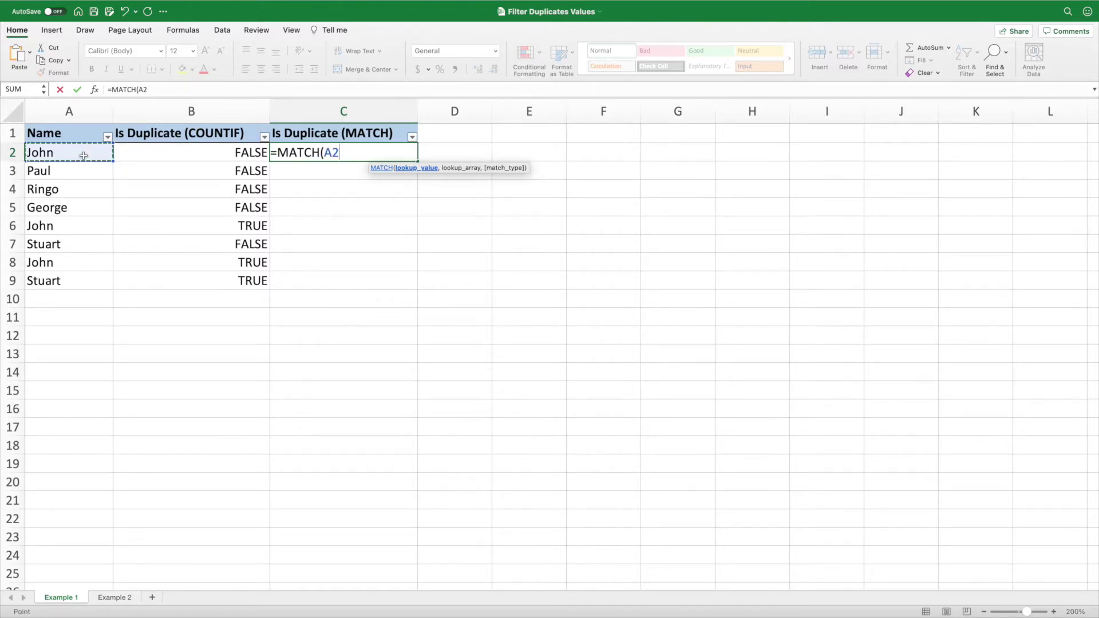
{"action": "type", "text": ","}
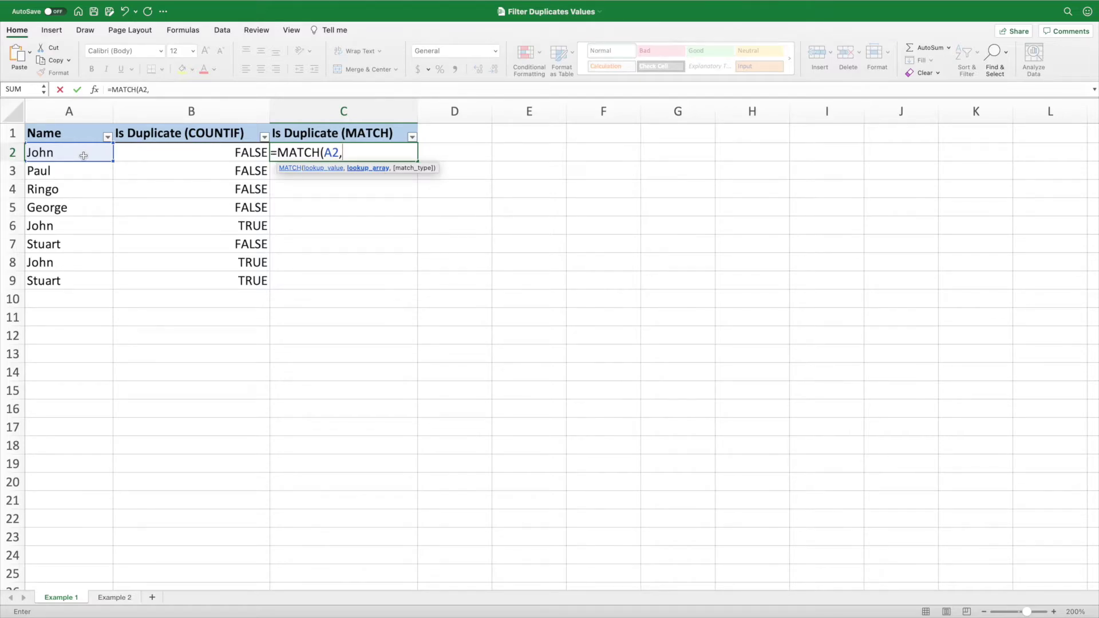
{"action": "left_click_drag", "start_coordinate": [79, 137], "coordinate": [78, 277]}
{"action": "key", "text": "F4"}
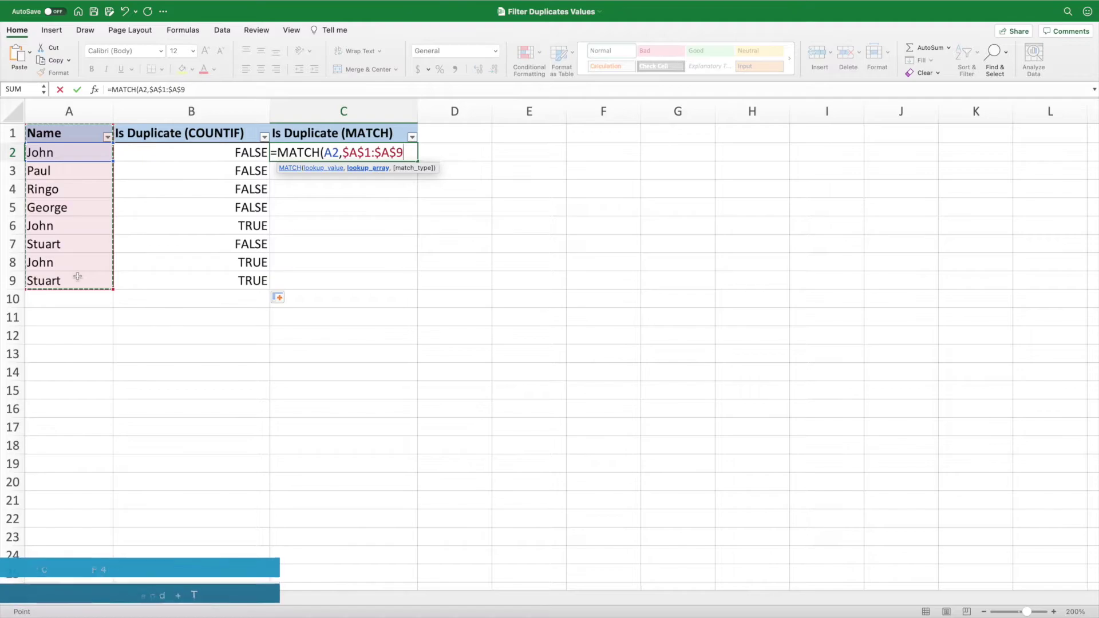
{"action": "type", "text": ",0"}
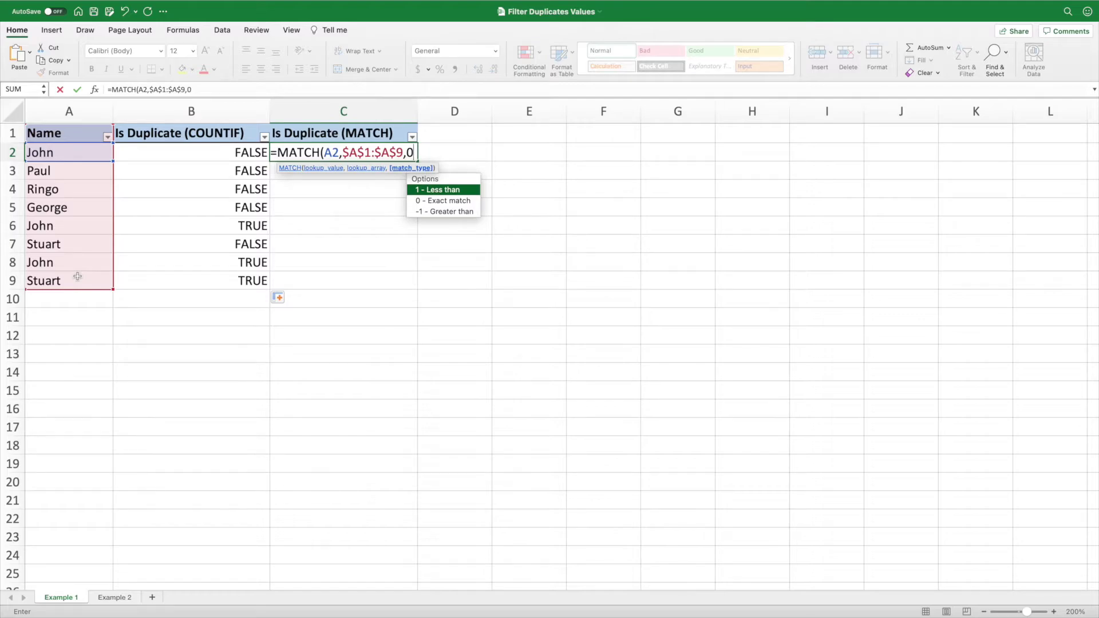
{"action": "type", "text": ")"}
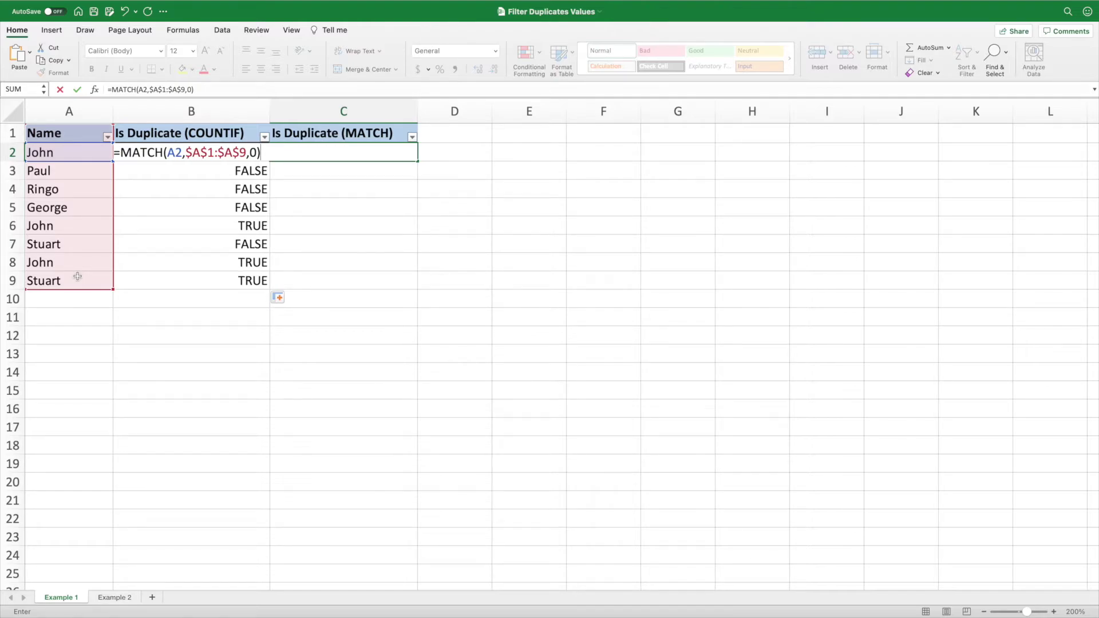
{"action": "key", "text": "Return"}
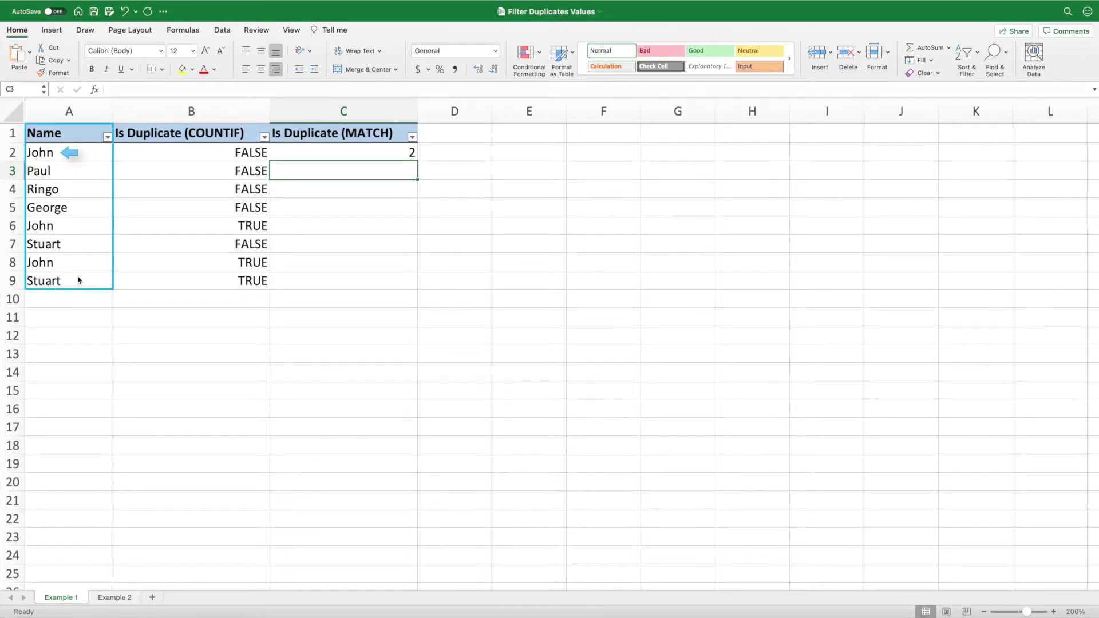
Copy the MATCH formula down to C9, giving positions 2, 3, 4, 5, 2, 7, 2, 7.
{"action": "left_click", "coordinate": [367, 150]}
{"action": "left_click_drag", "start_coordinate": [417, 161], "coordinate": [417, 283]}
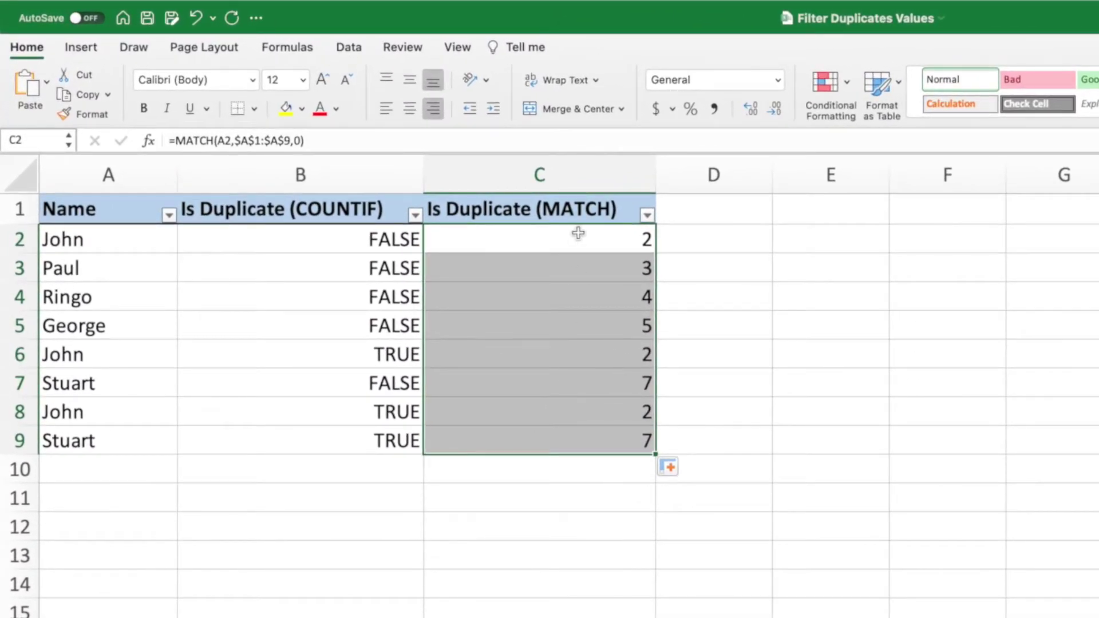
{"action": "left_click", "coordinate": [578, 233]}
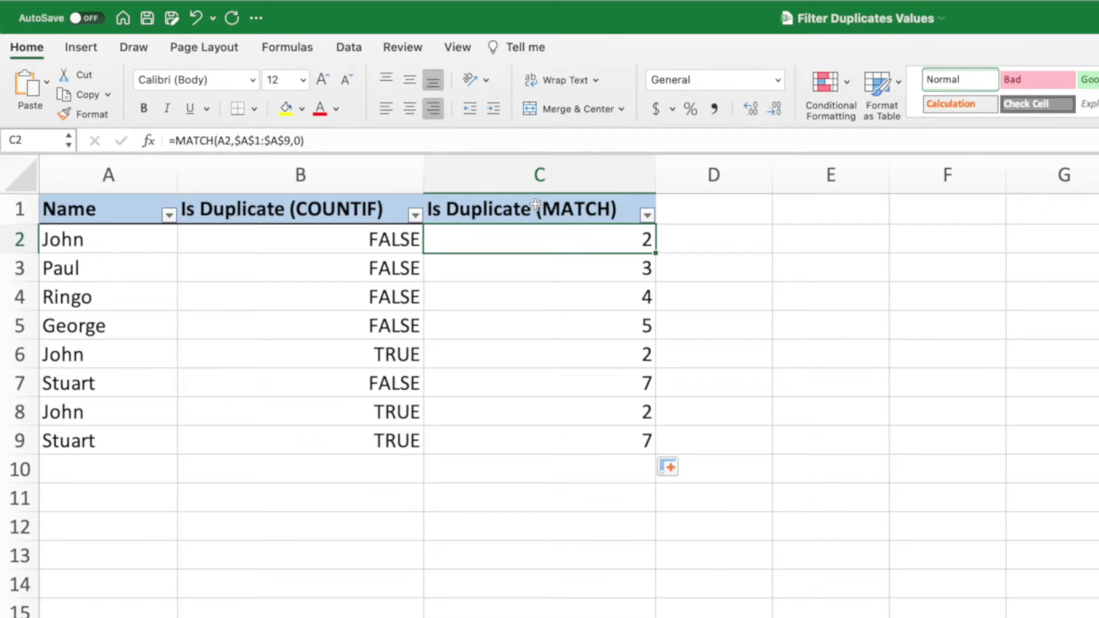
Change C2 to =MATCH(A2,$A$1:$A$9,0)<>ROW() and fill to C9, flagging rows 6, 8, 9 TRUE.
{"action": "left_click", "coordinate": [459, 141]}
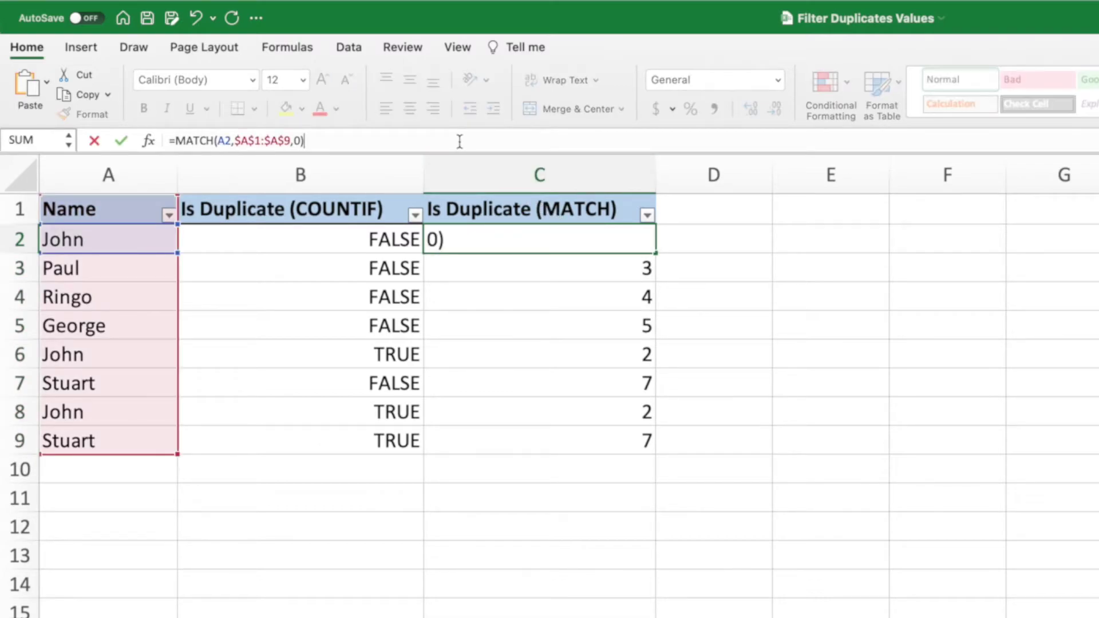
{"action": "type", "text": "<>ROW()"}
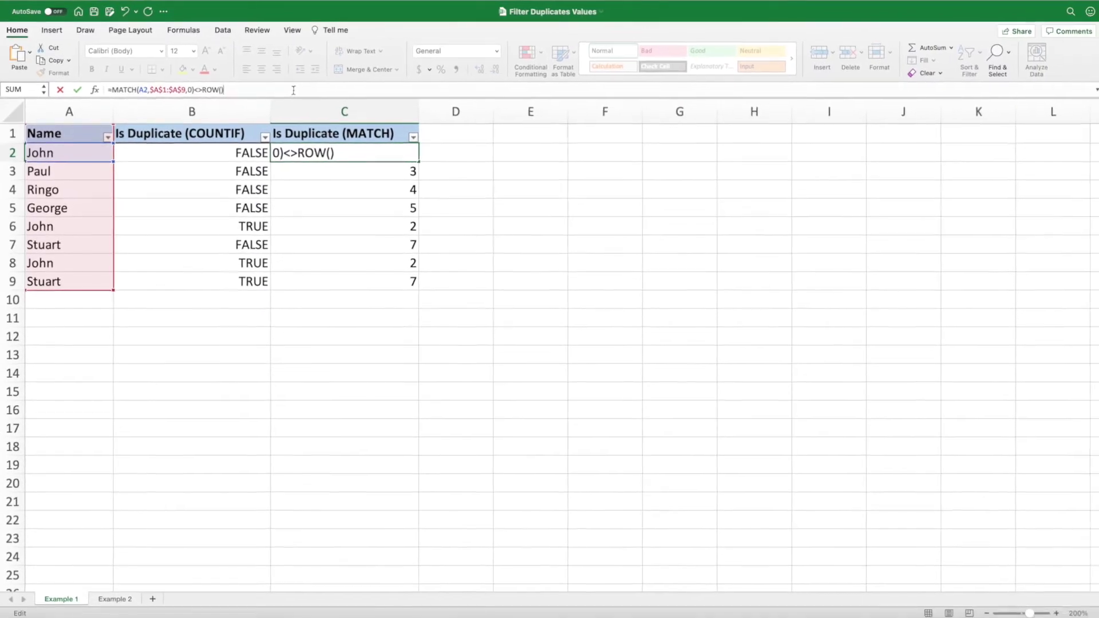
{"action": "key", "text": "Return"}
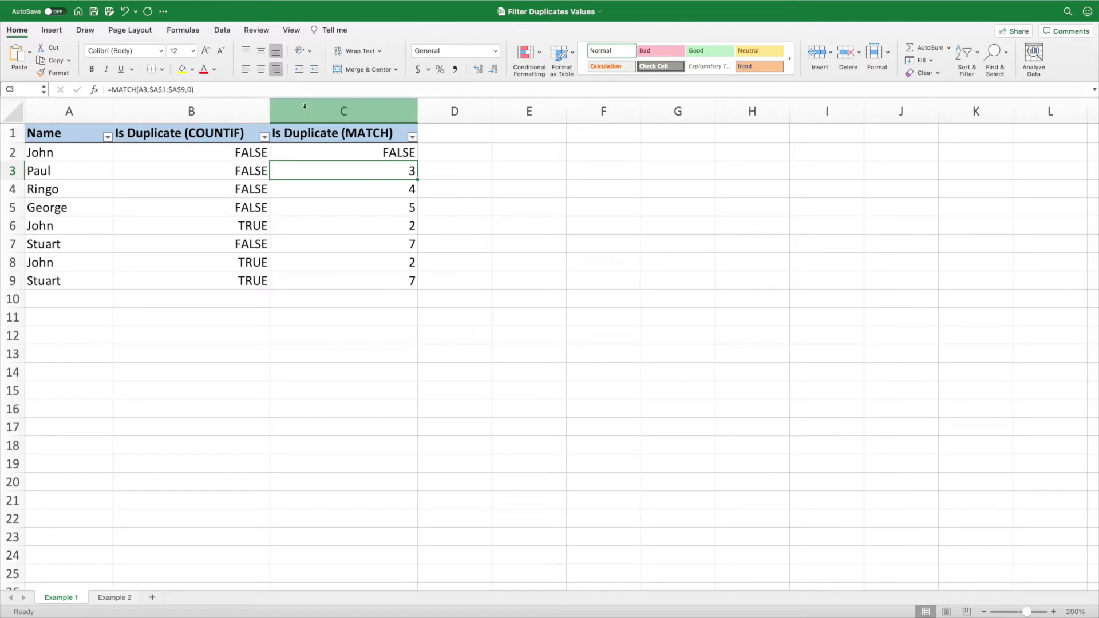
{"action": "left_click", "coordinate": [360, 150]}
{"action": "left_click_drag", "start_coordinate": [417, 162], "coordinate": [419, 284]}
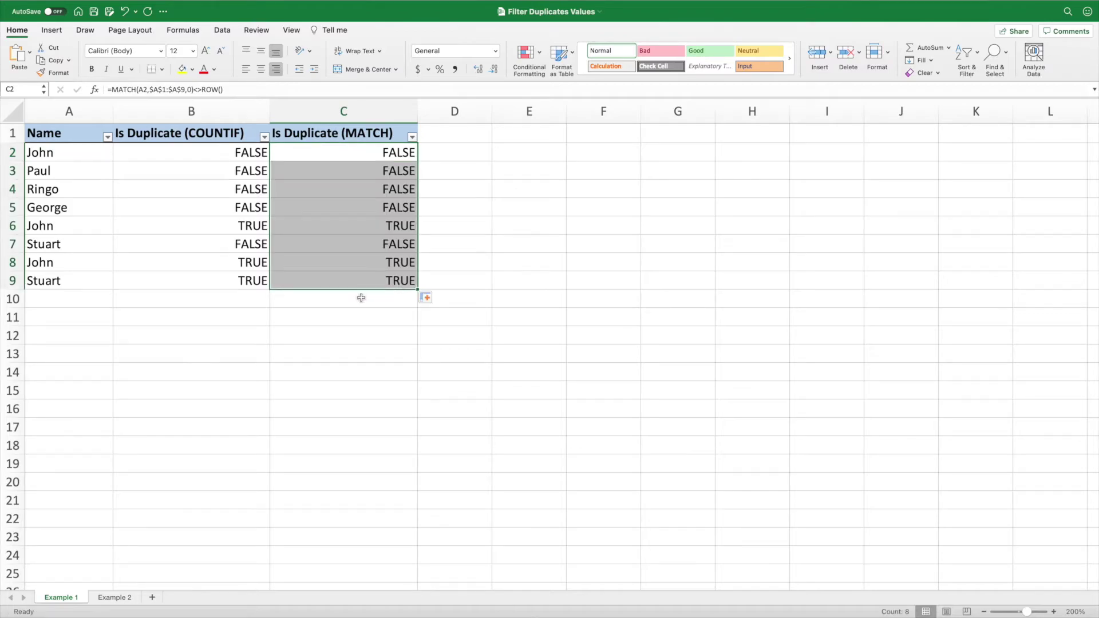
{"action": "left_click", "coordinate": [311, 283]}
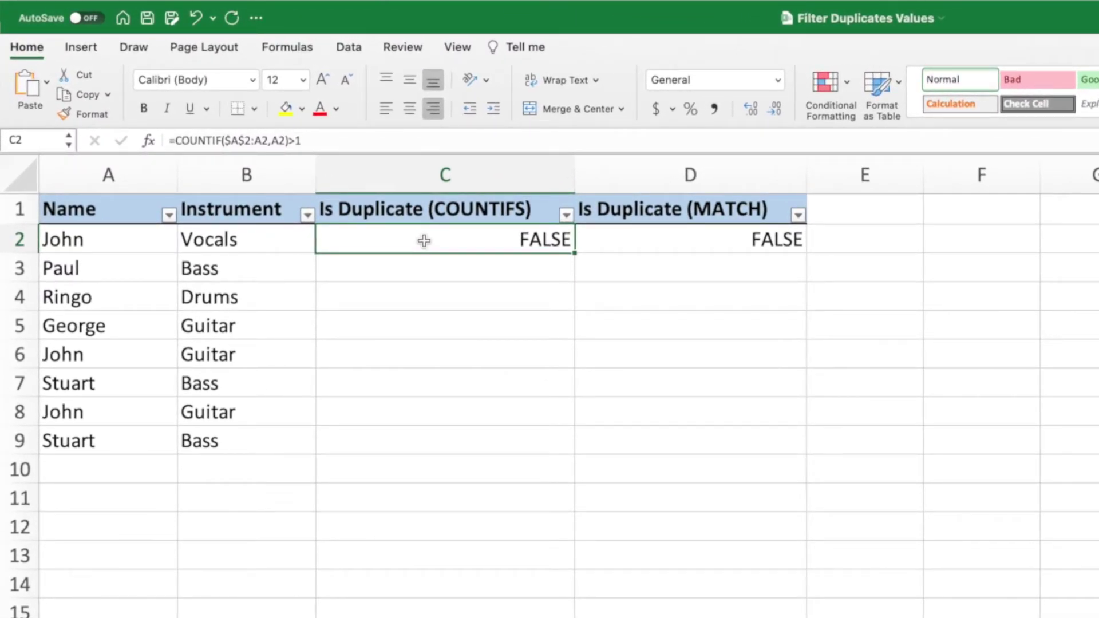
Change C2's COUNTIF to COUNTIFS and add a B2:B2 Instrument range.
{"action": "left_click", "coordinate": [221, 140]}
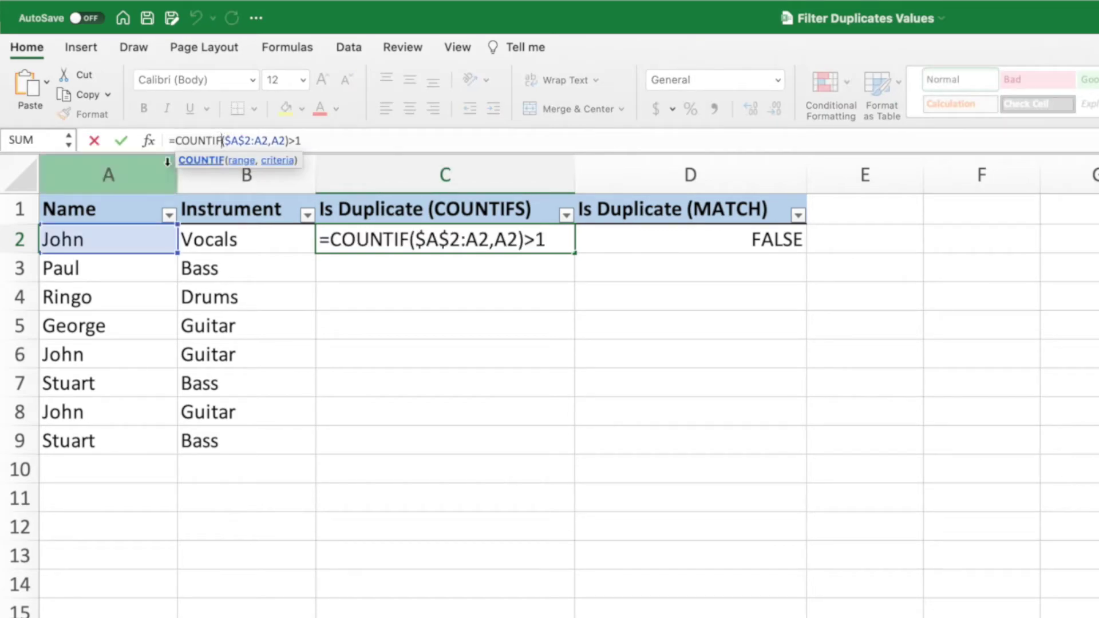
{"action": "type", "text": "S"}
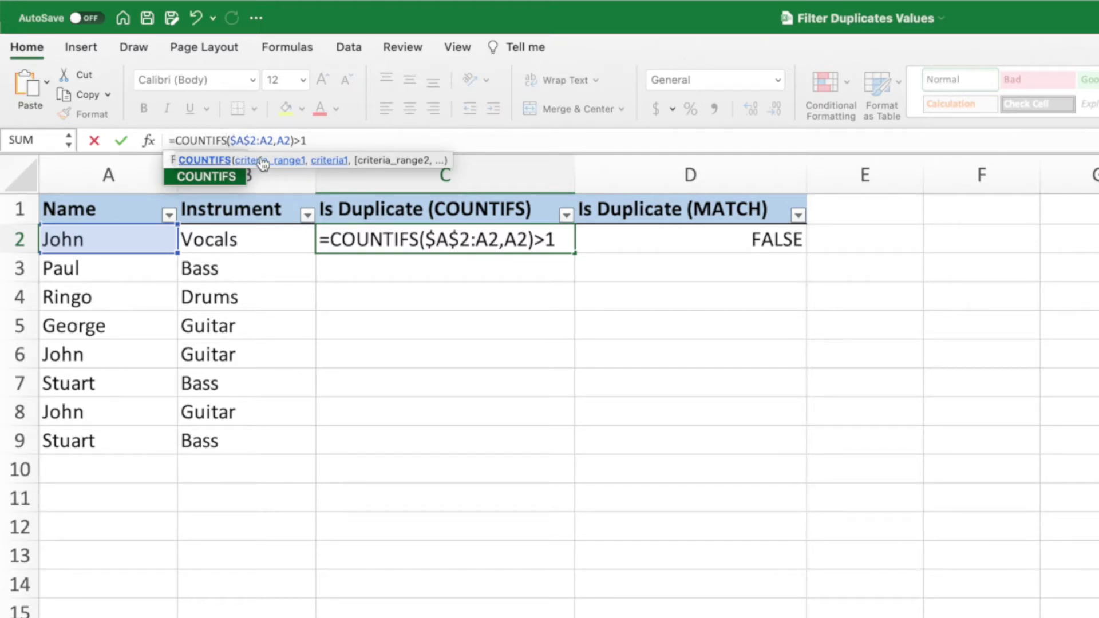
{"action": "left_click", "coordinate": [291, 142]}
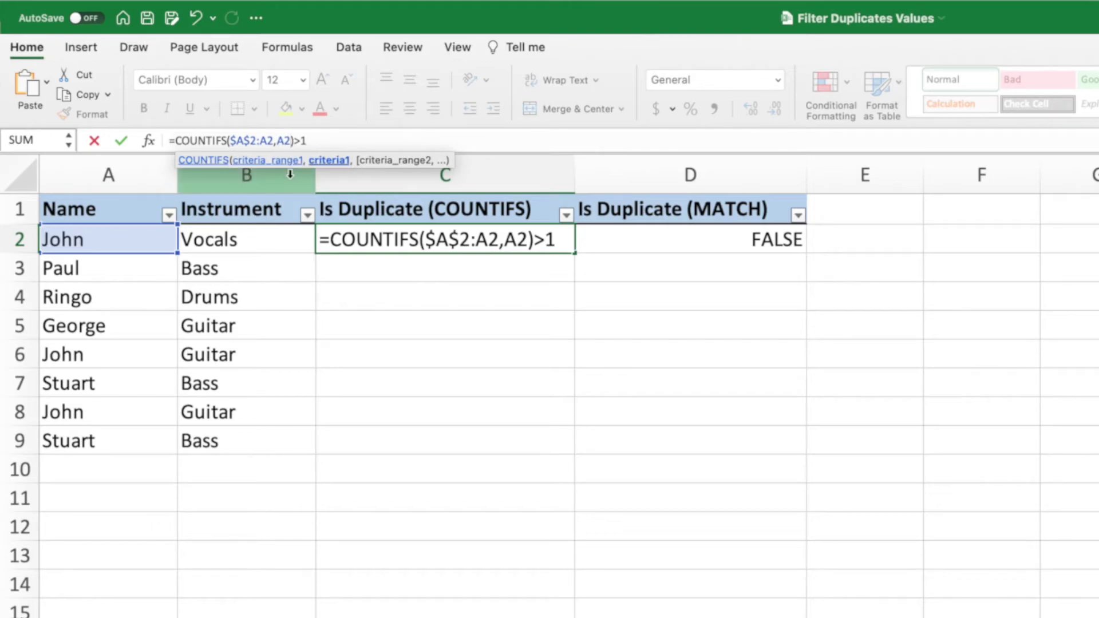
{"action": "type", "text": ","}
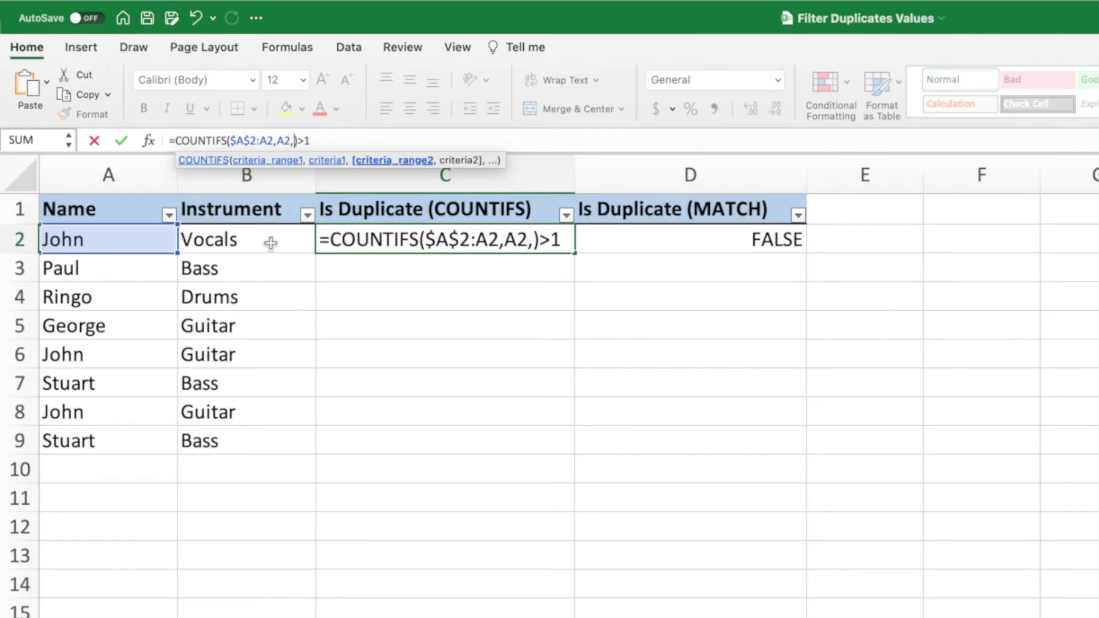
{"action": "left_click", "coordinate": [270, 243]}
{"action": "type", "text": ":"}
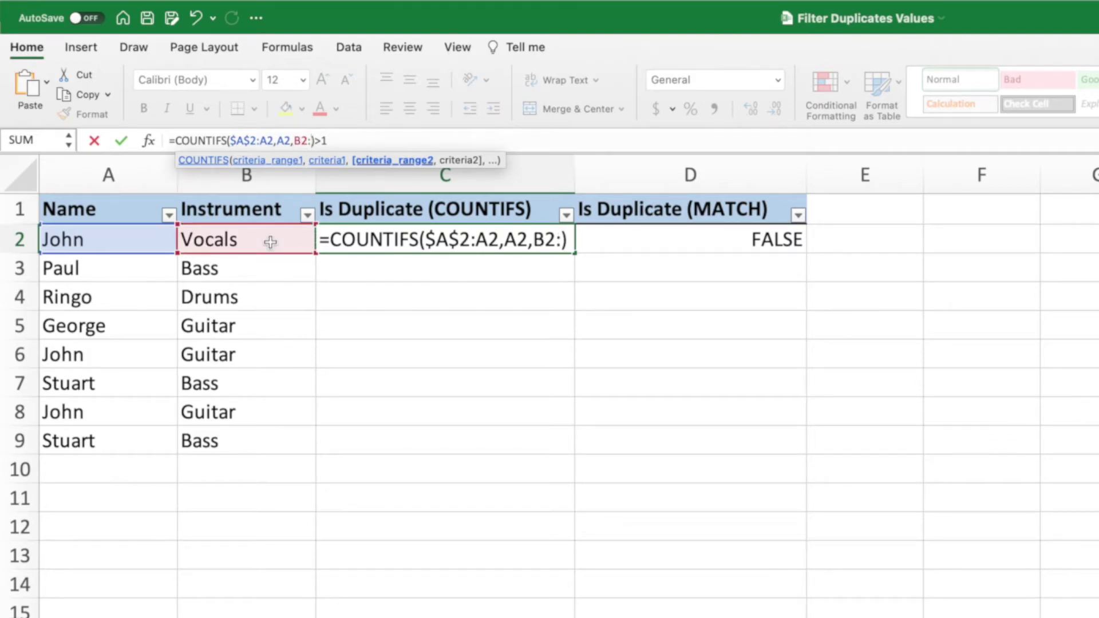
{"action": "left_click", "coordinate": [270, 243]}
Anchor the range as $B$2:B2, add B2 as criterion, and confirm the COUNTIFS formula.
{"action": "left_click", "coordinate": [295, 140]}
{"action": "key", "text": "F4"}
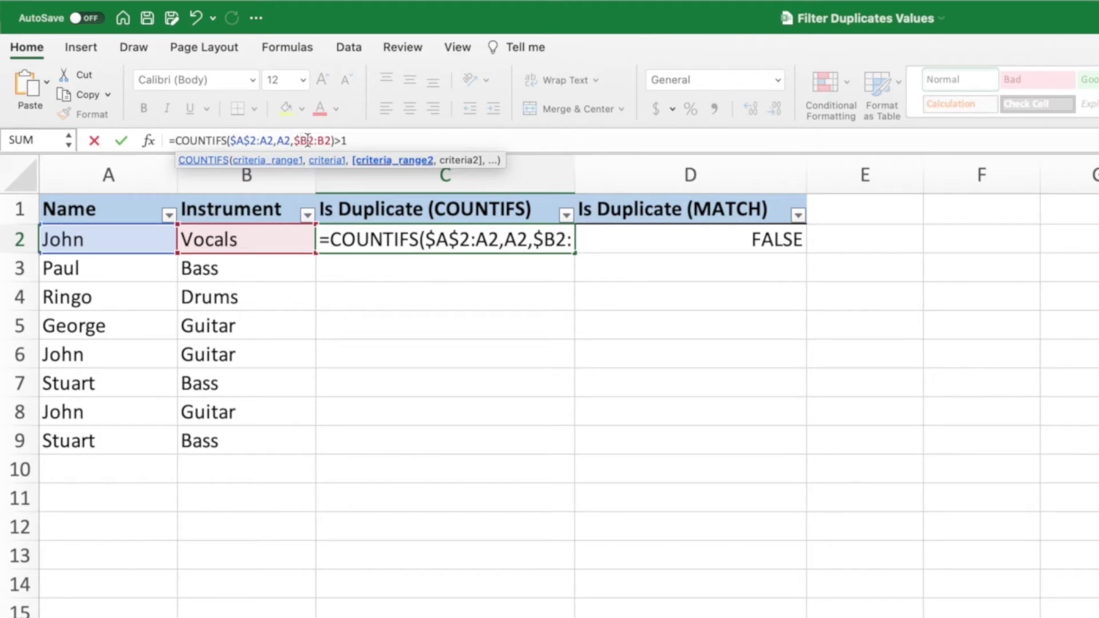
{"action": "key", "text": "Right"}
{"action": "key", "text": "Right"}
{"action": "key", "text": "Right"}
{"action": "key", "text": "Right"}
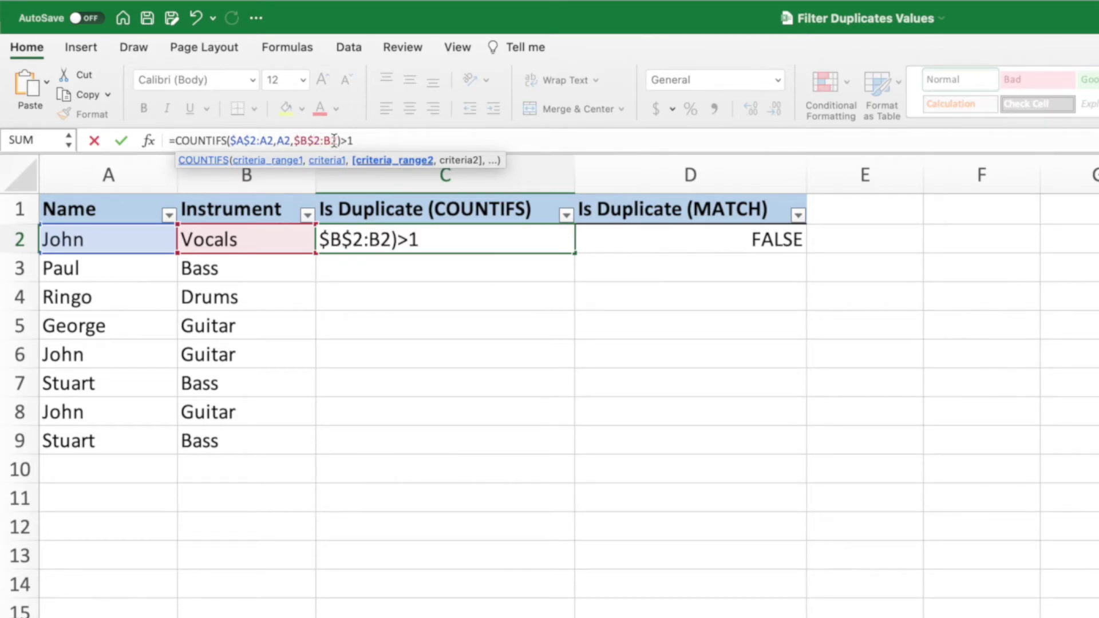
{"action": "type", "text": ","}
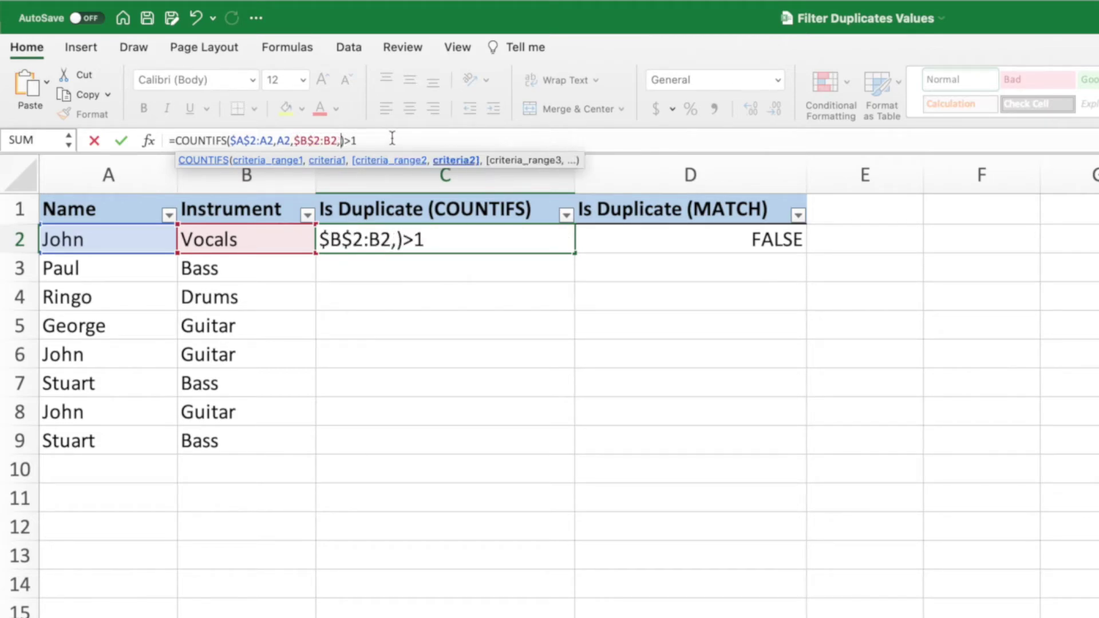
{"action": "left_click", "coordinate": [275, 239]}
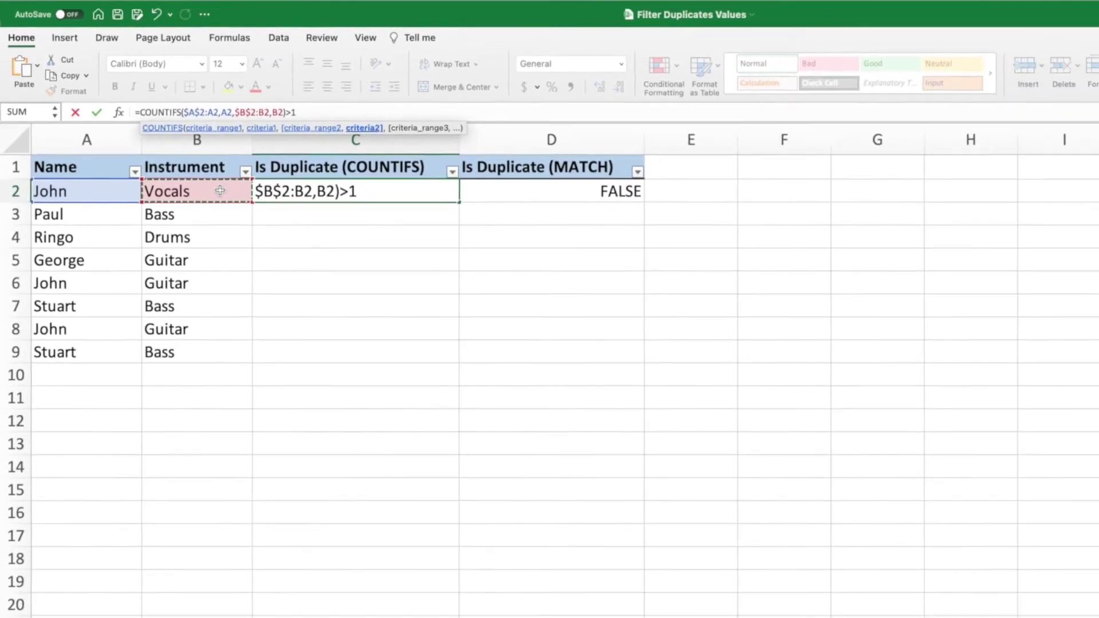
{"action": "key", "text": "Return"}
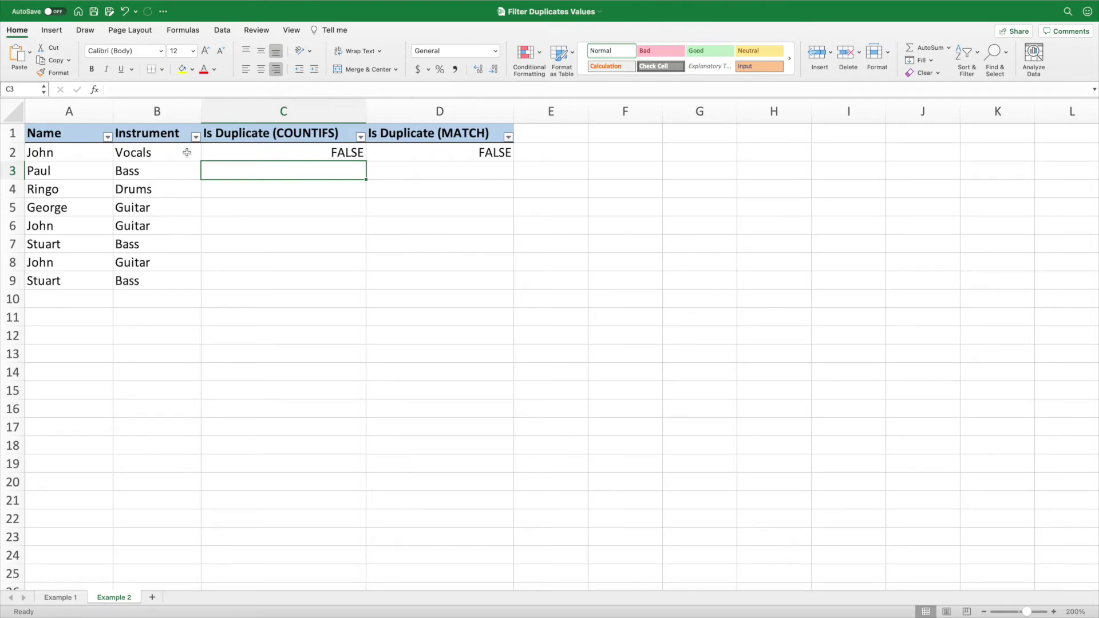
Fill the COUNTIFS formula from C2 down to C9, leaving only rows 8 and 9 TRUE.
{"action": "left_click", "coordinate": [252, 152]}
{"action": "left_click_drag", "start_coordinate": [365, 161], "coordinate": [359, 288]}
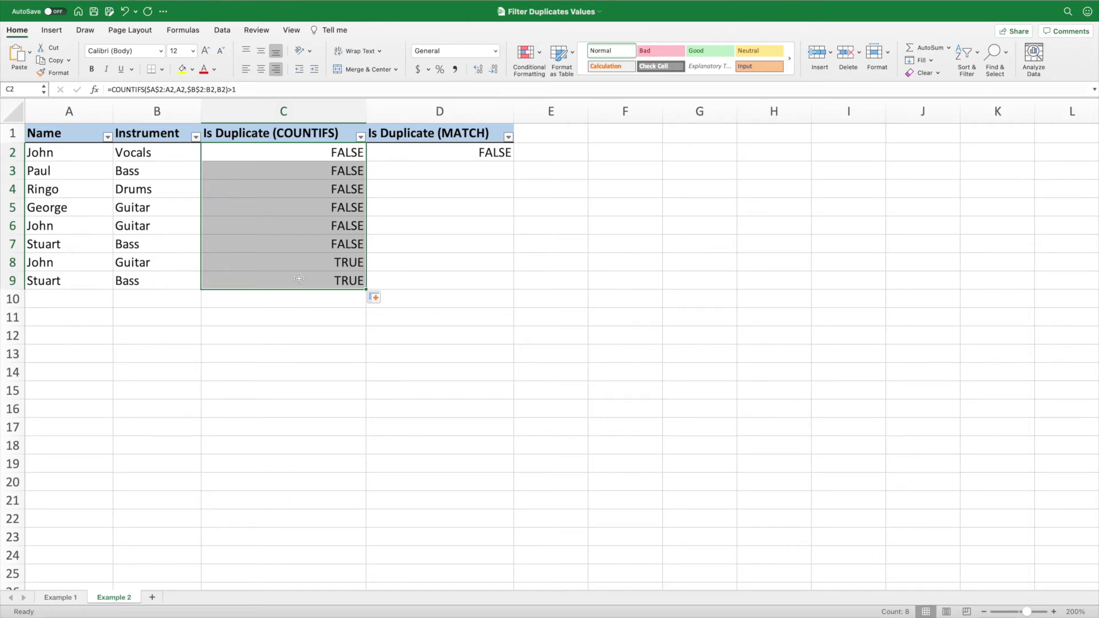
{"action": "left_click", "coordinate": [291, 225]}
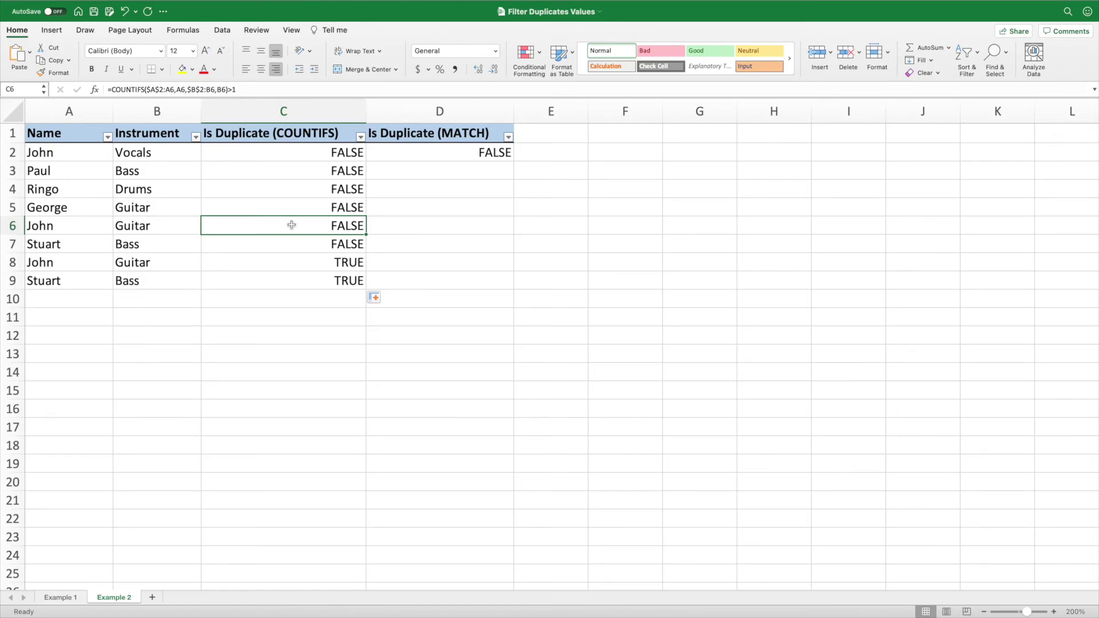
In D2's MATCH formula, join B2 onto the lookup value and B1:B9 onto the lookup range.
{"action": "left_click", "coordinate": [443, 155]}
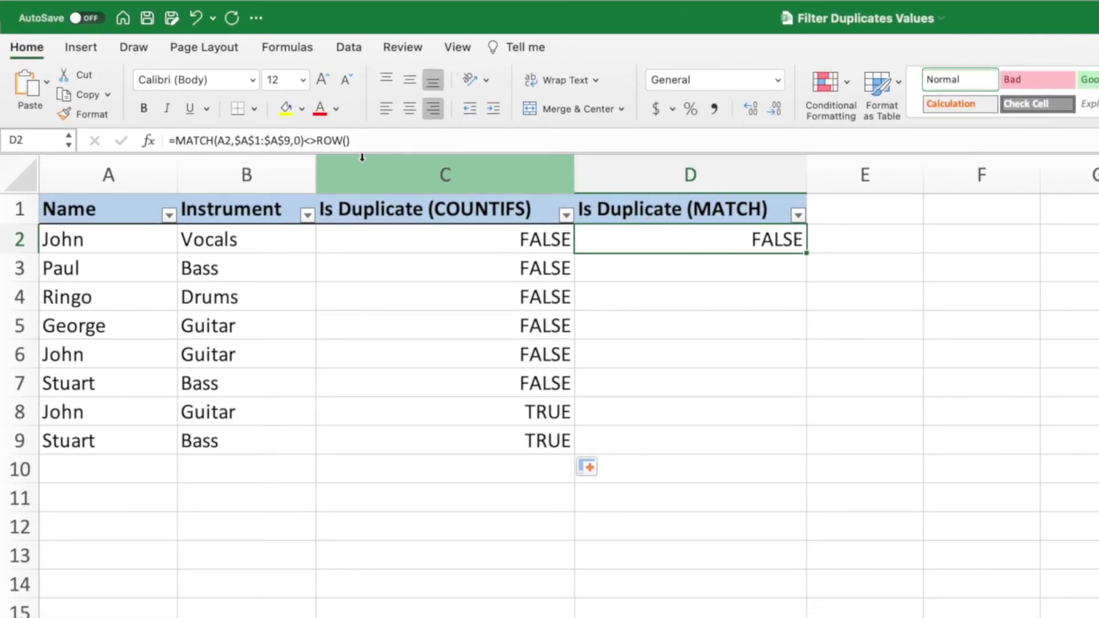
{"action": "left_click", "coordinate": [232, 140]}
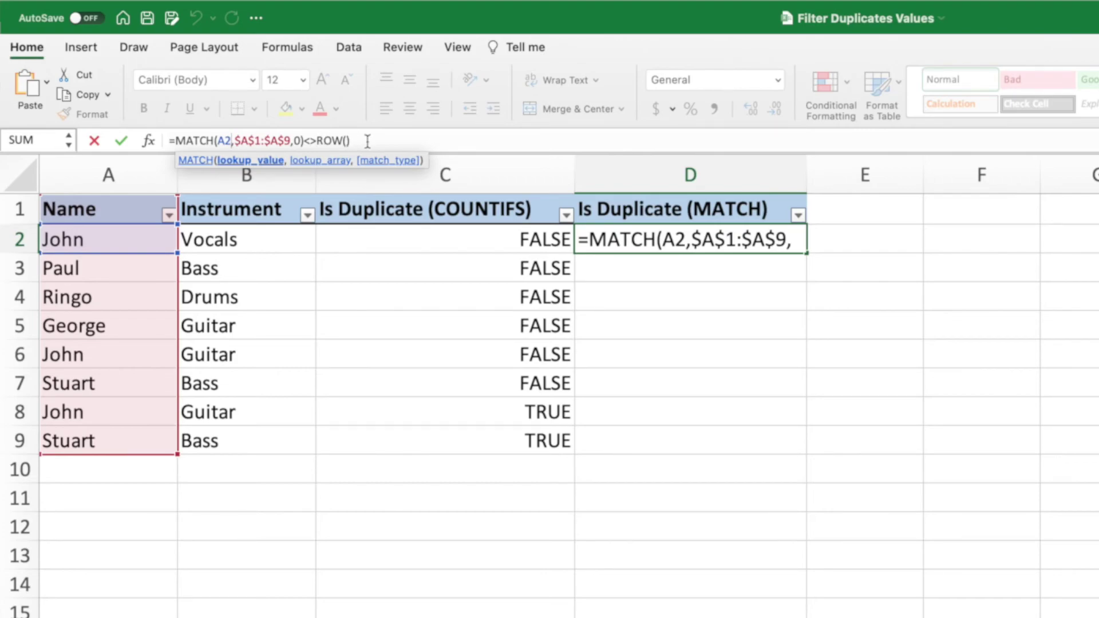
{"action": "type", "text": "&"}
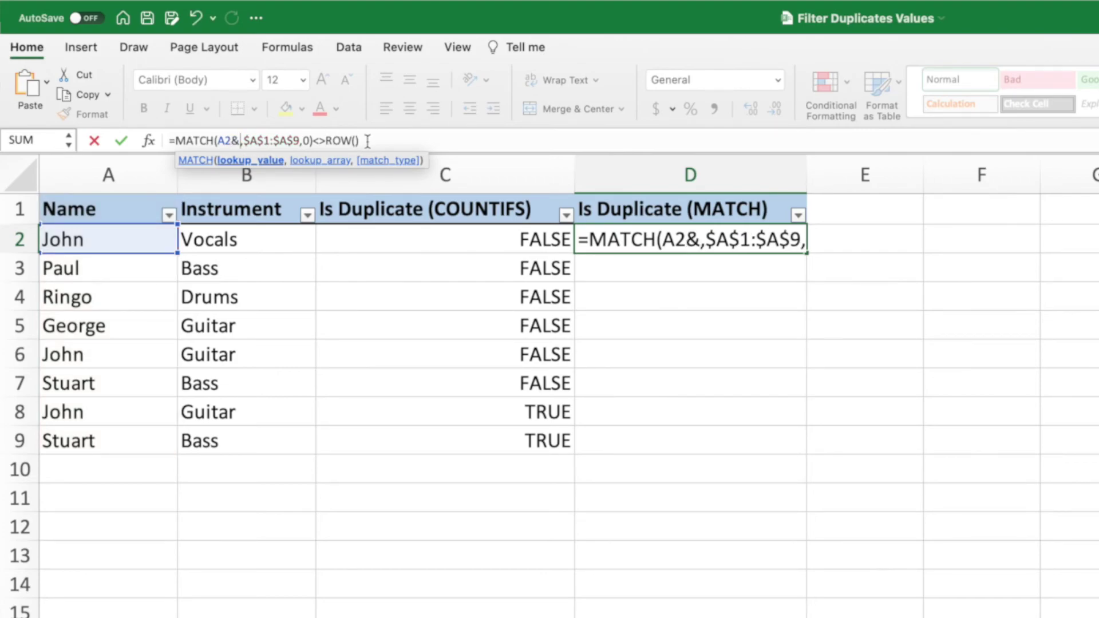
{"action": "left_click", "coordinate": [297, 236]}
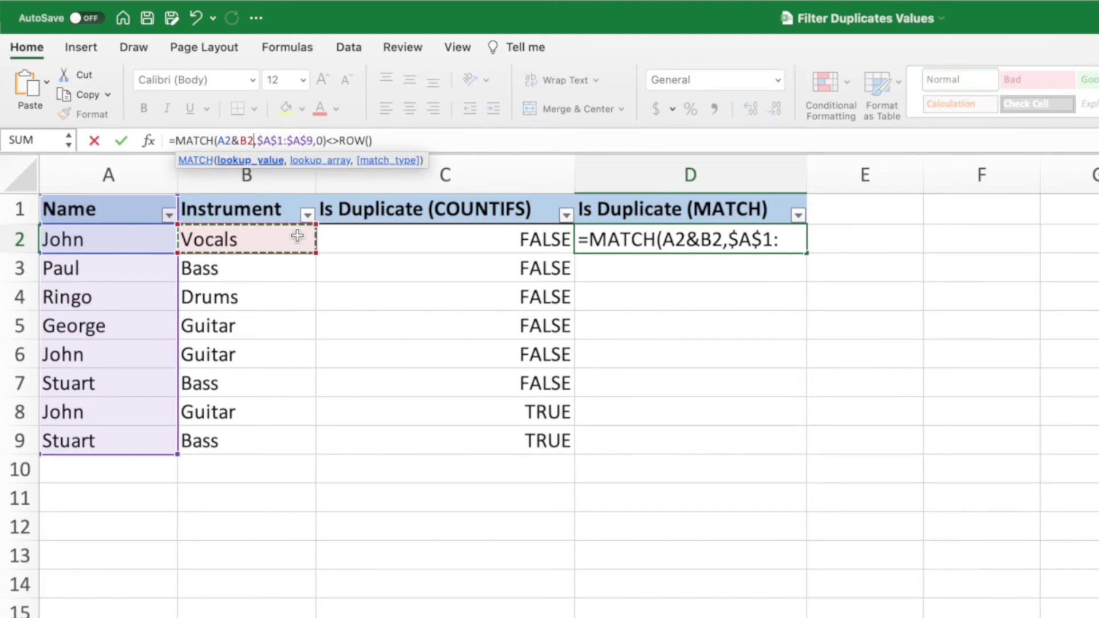
{"action": "left_click", "coordinate": [312, 140]}
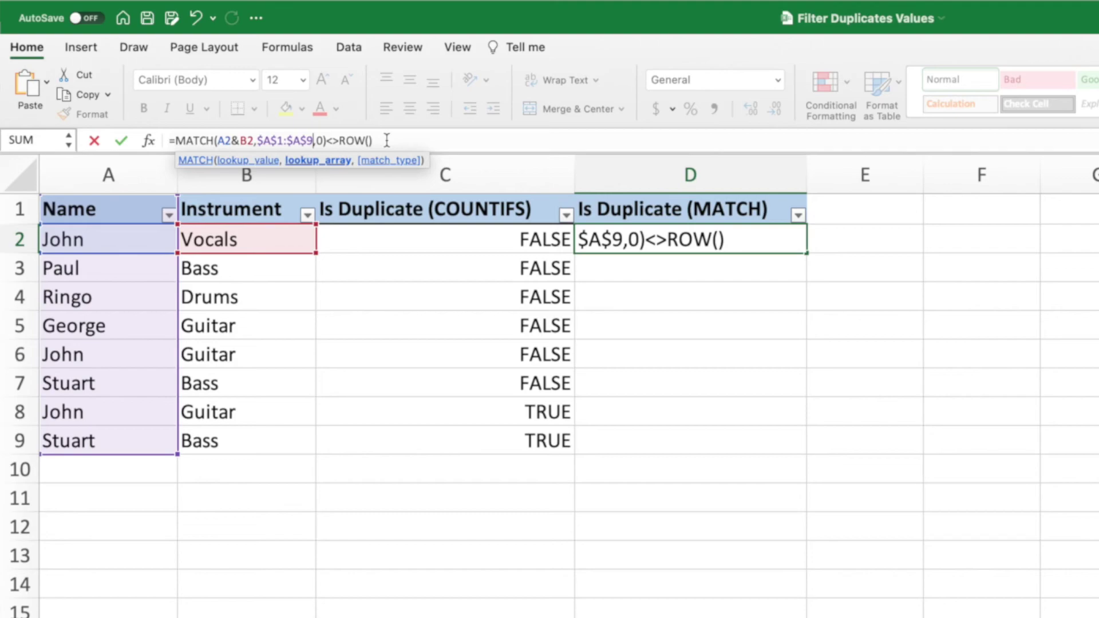
{"action": "type", "text": "&"}
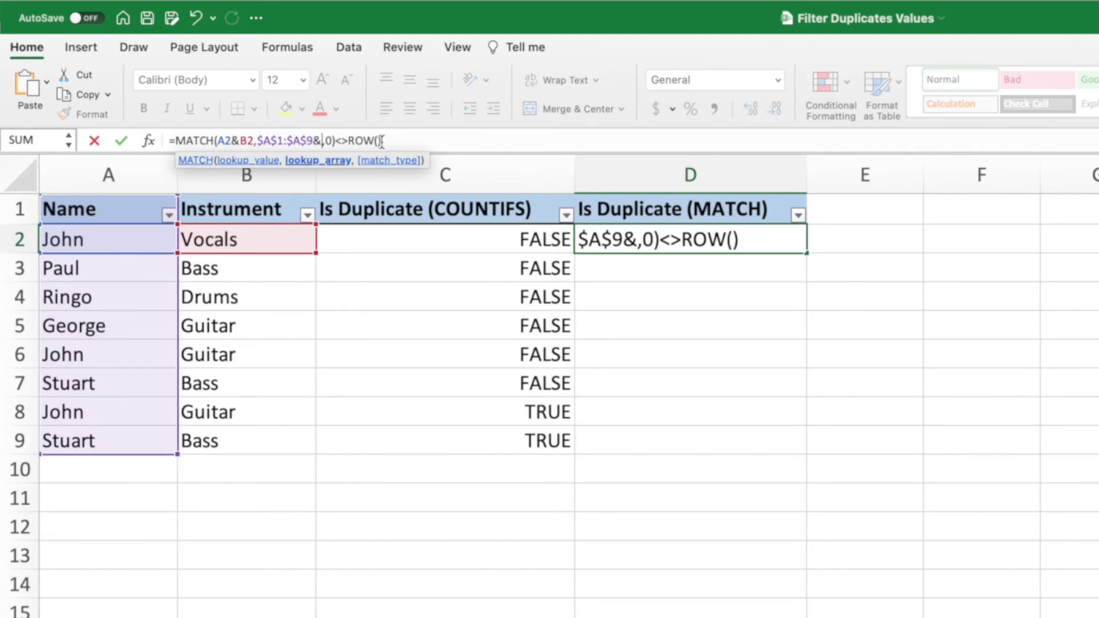
{"action": "left_click_drag", "start_coordinate": [245, 207], "coordinate": [244, 435]}
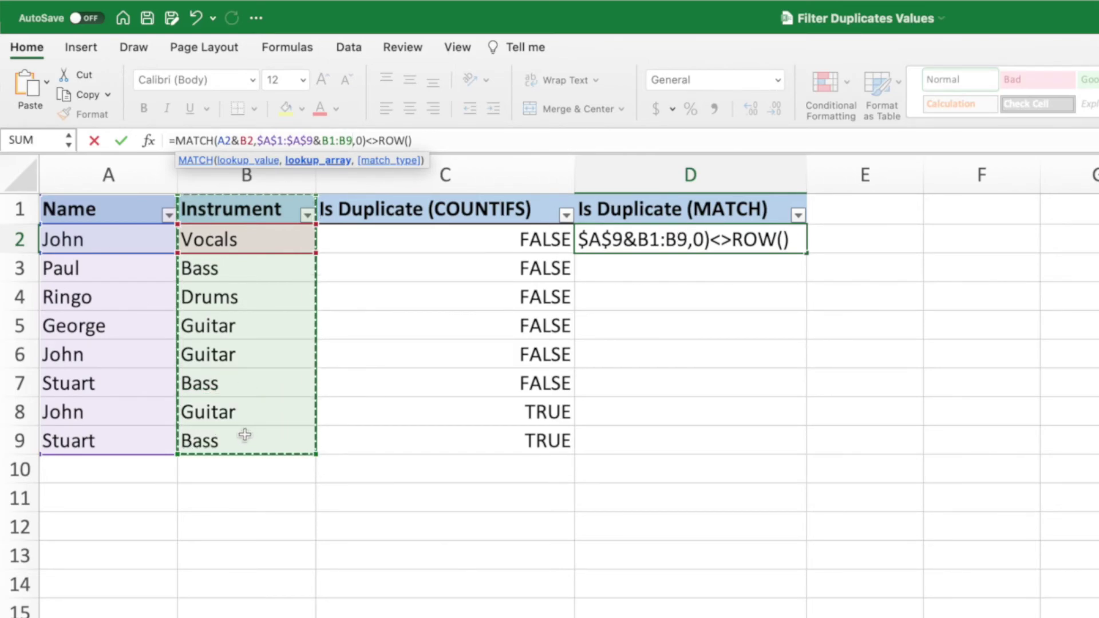
{"action": "key", "text": "super+t"}
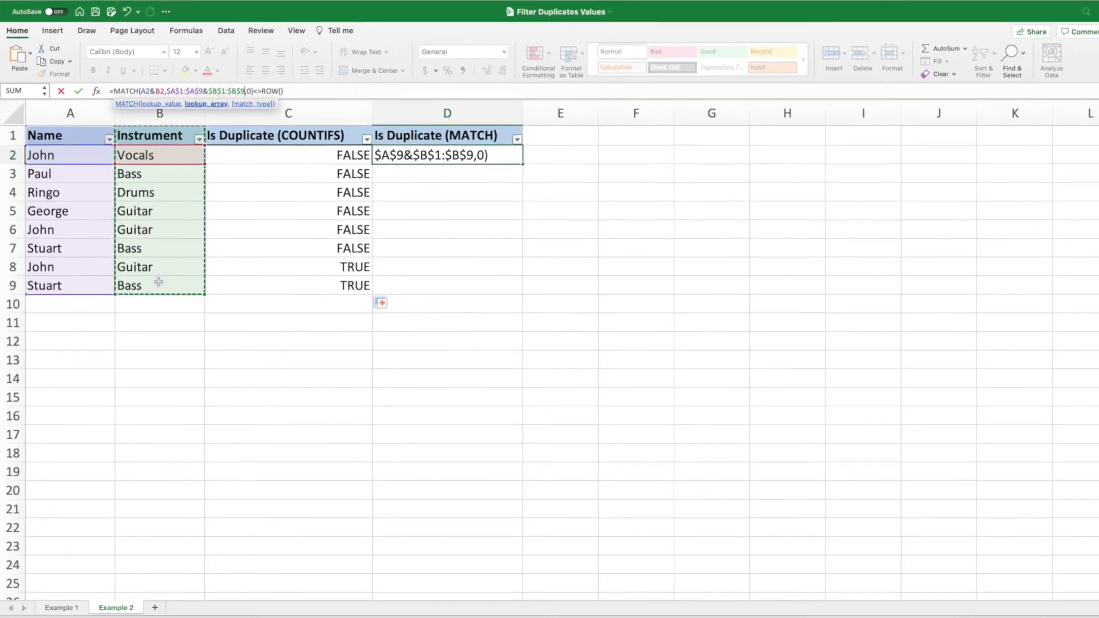
Confirm the combined MATCH formula in D2 and fill it to D9, flagging rows 8 and 9.
{"action": "key", "text": "Return"}
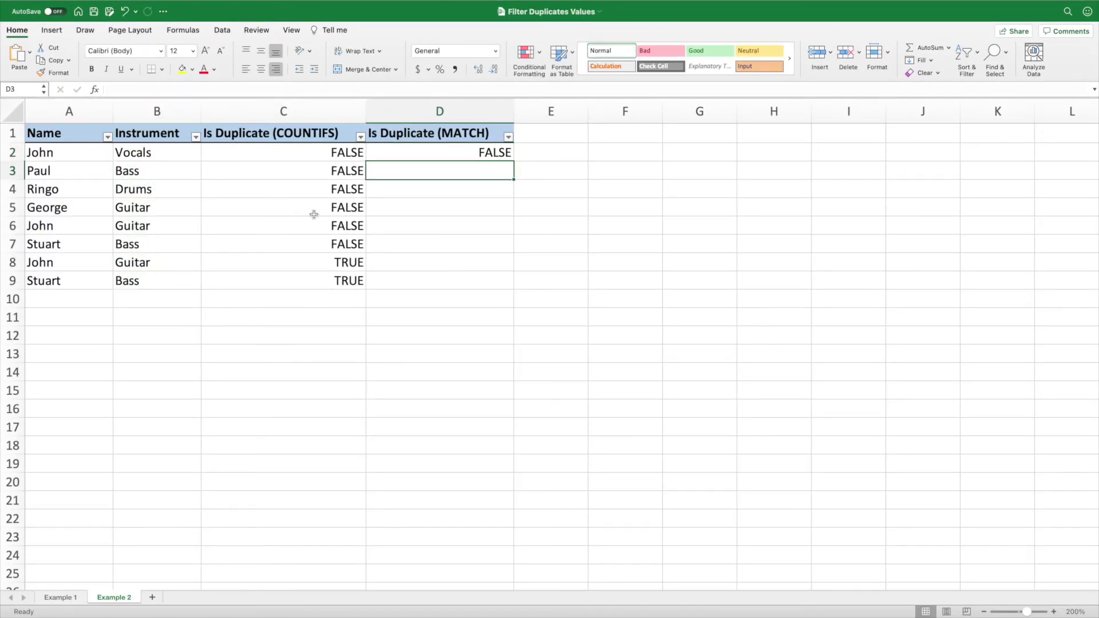
{"action": "left_click", "coordinate": [418, 151]}
{"action": "left_click_drag", "start_coordinate": [513, 161], "coordinate": [505, 283]}
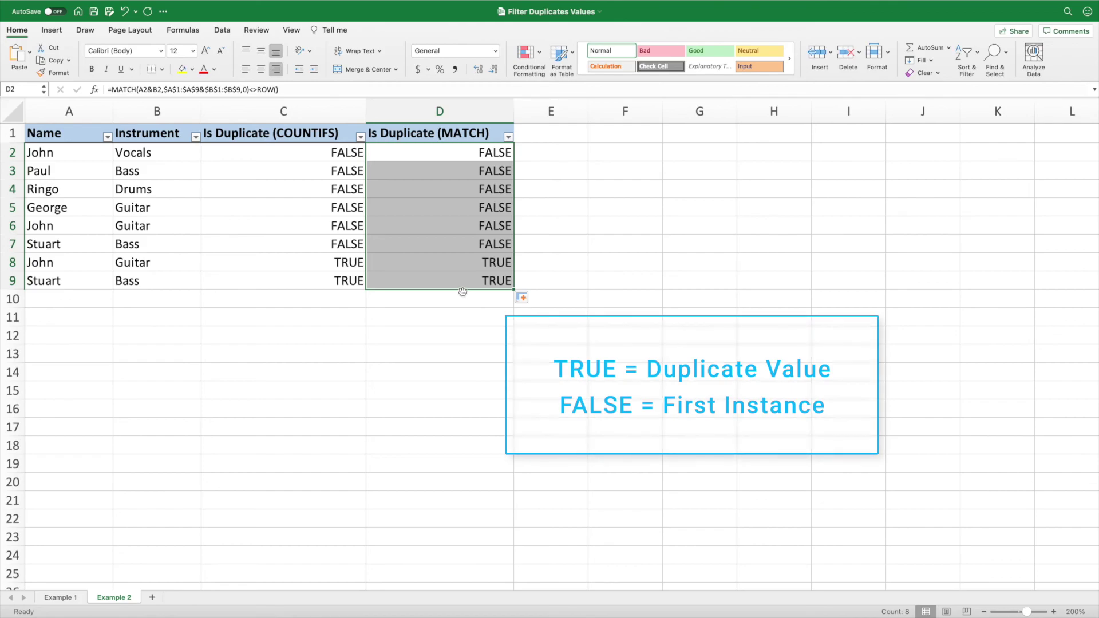
{"action": "left_click", "coordinate": [455, 282]}
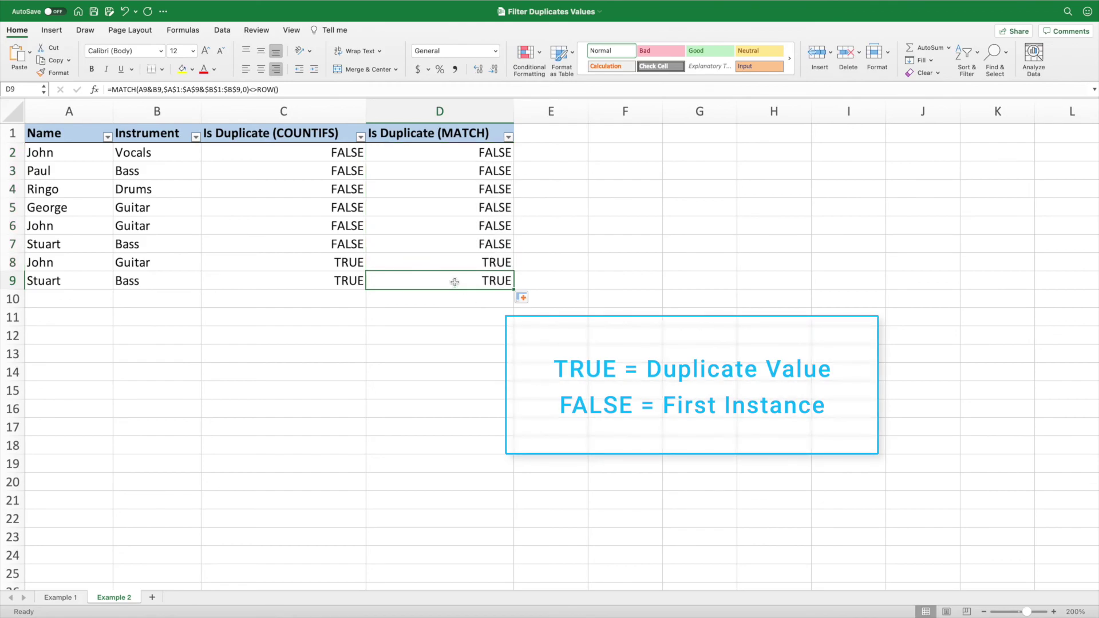